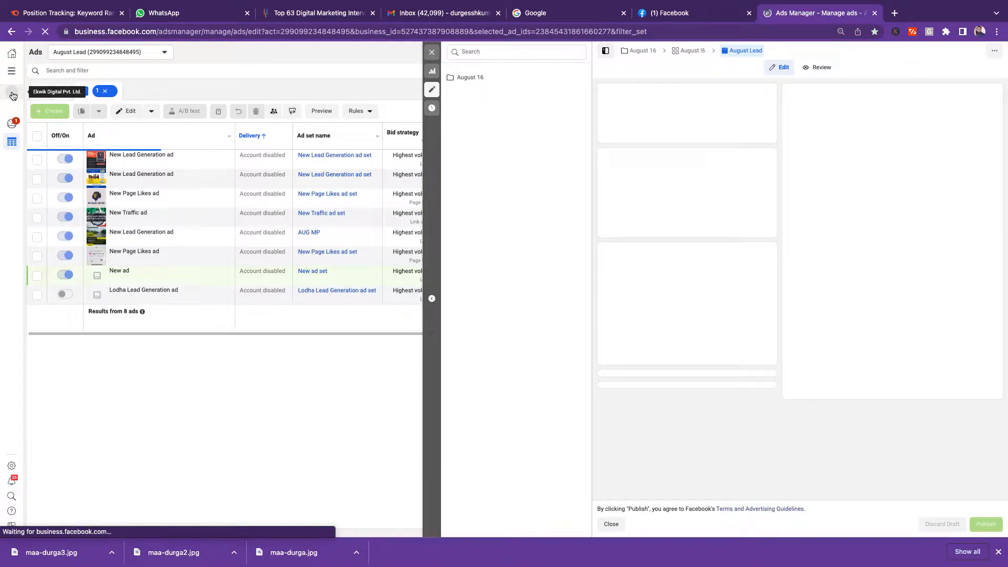
Step: Dismiss the disabled-account notice and switch to the Ekwik Digital Pvt Ltd business account that has 1 ad account and 1 Meta pixel
mouse_move(12, 95)
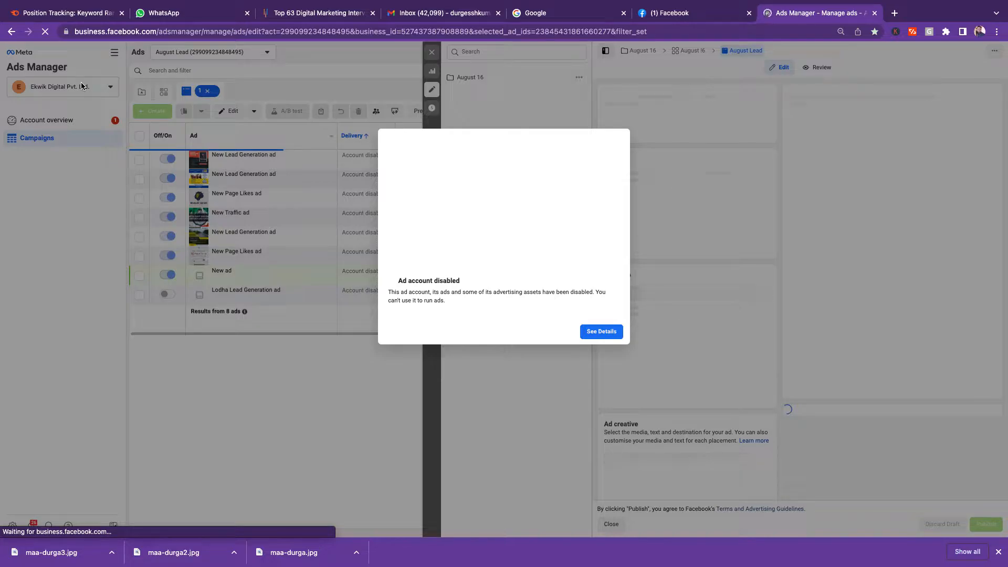
click(525, 373)
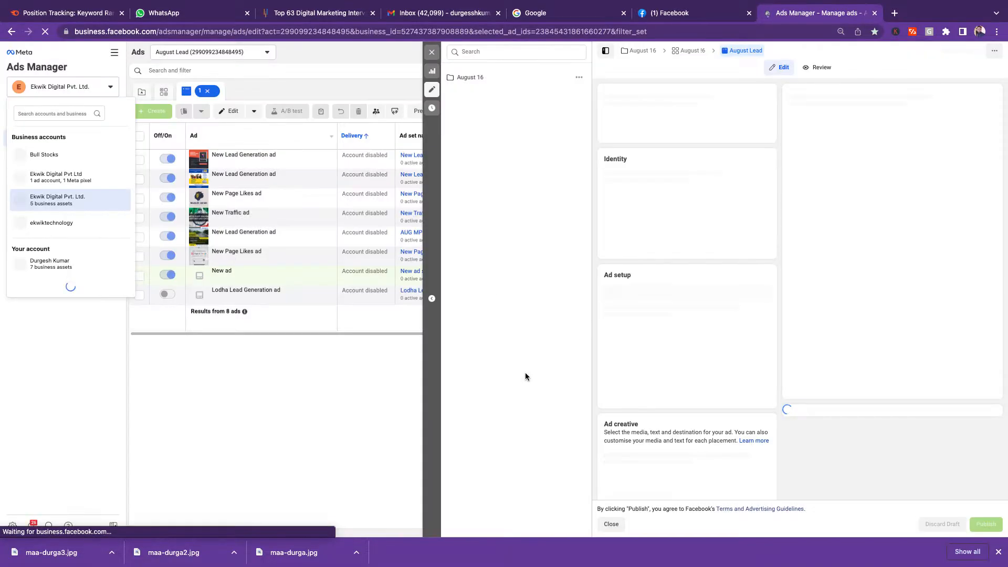
click(86, 94)
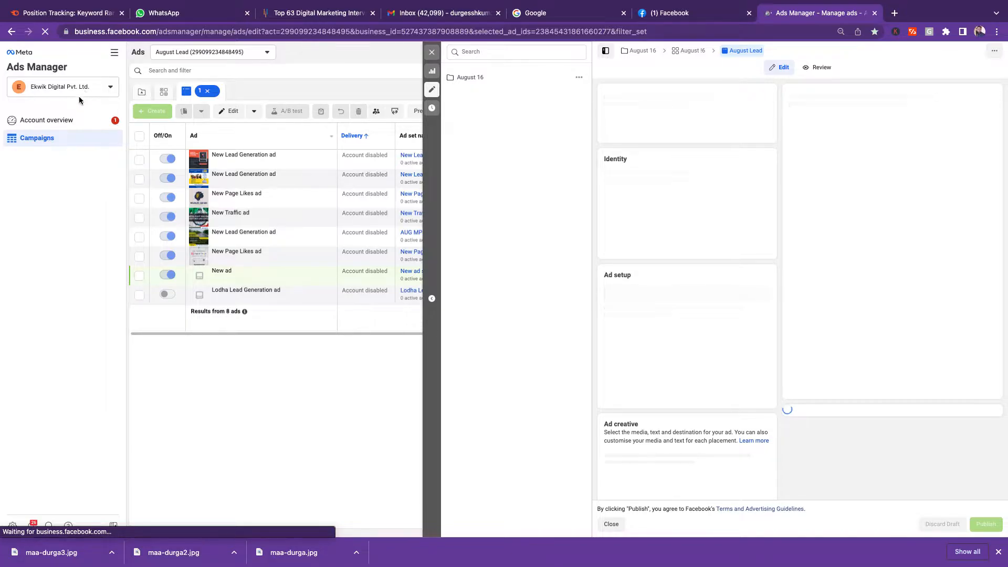
click(110, 90)
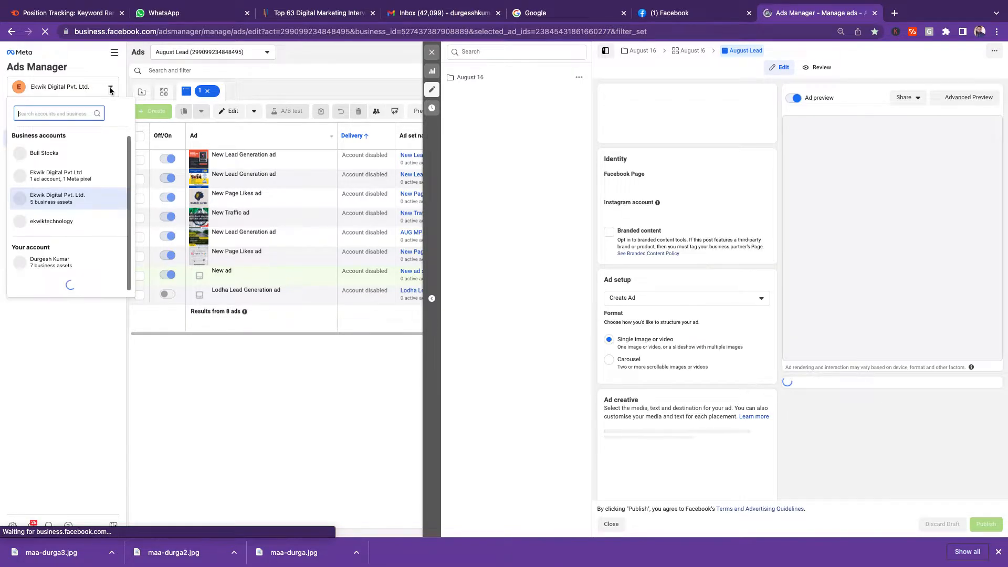
click(110, 91)
click(110, 90)
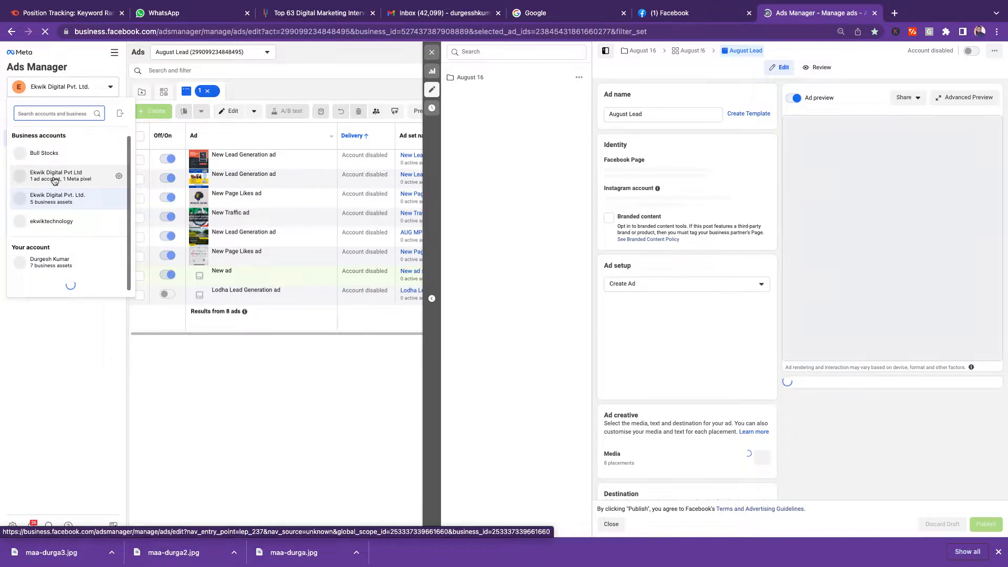
click(55, 181)
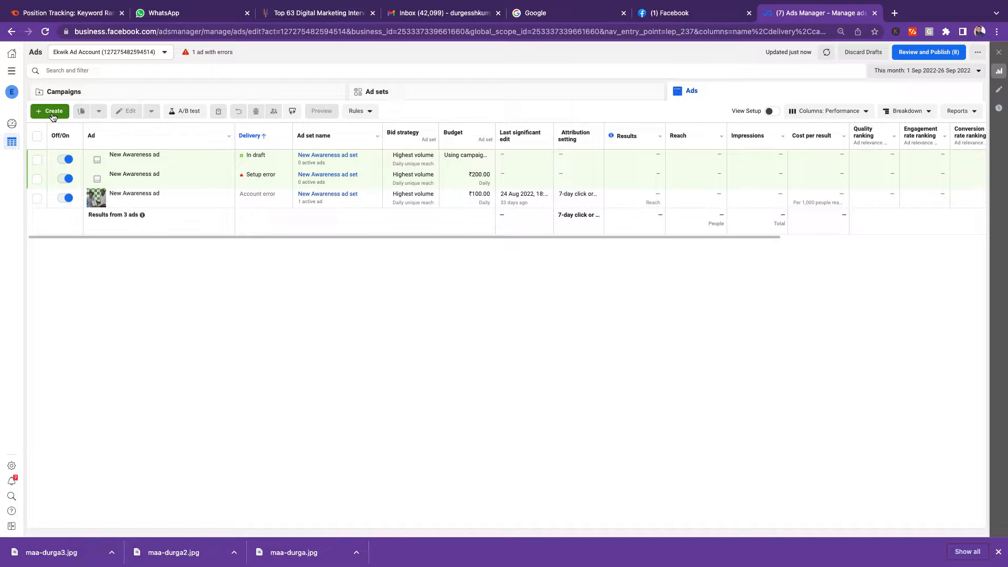
Step: Create a new campaign with the Awareness objective and continue to its settings
click(52, 113)
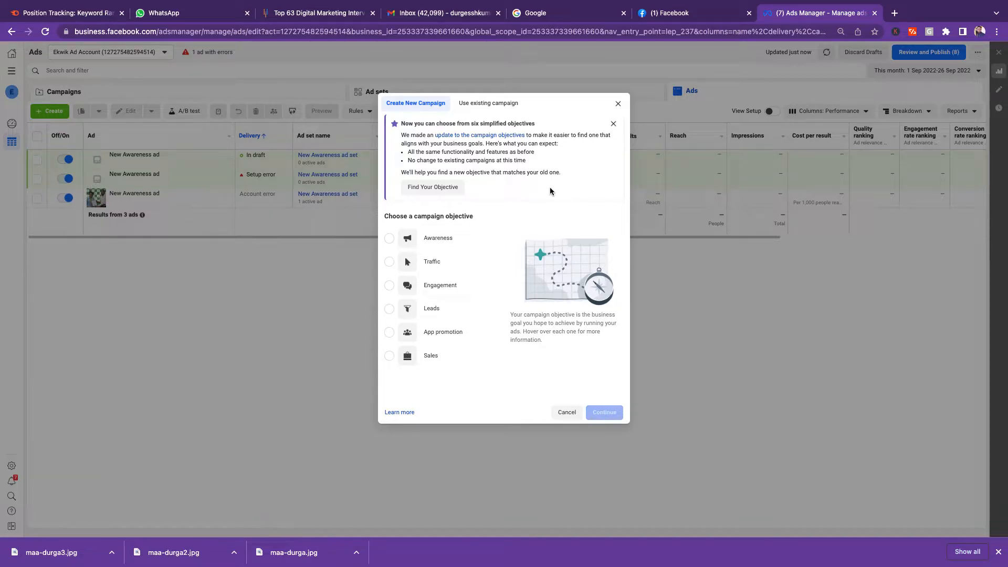
click(389, 239)
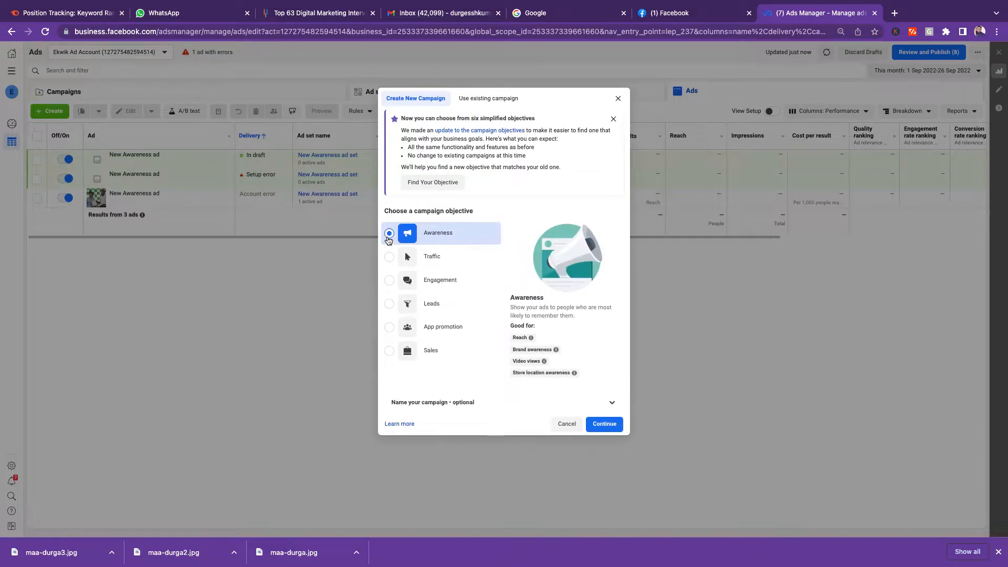
click(388, 235)
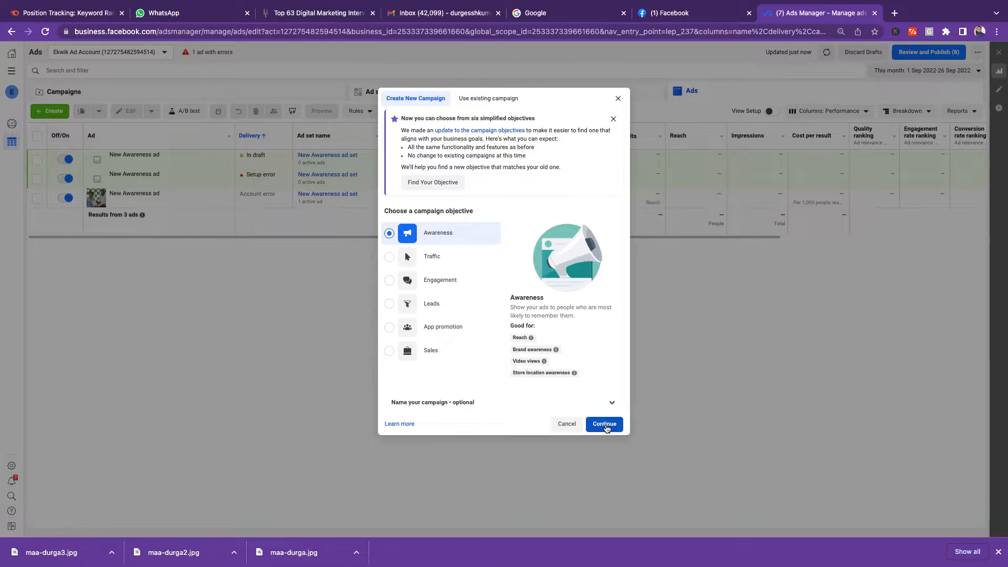
click(606, 425)
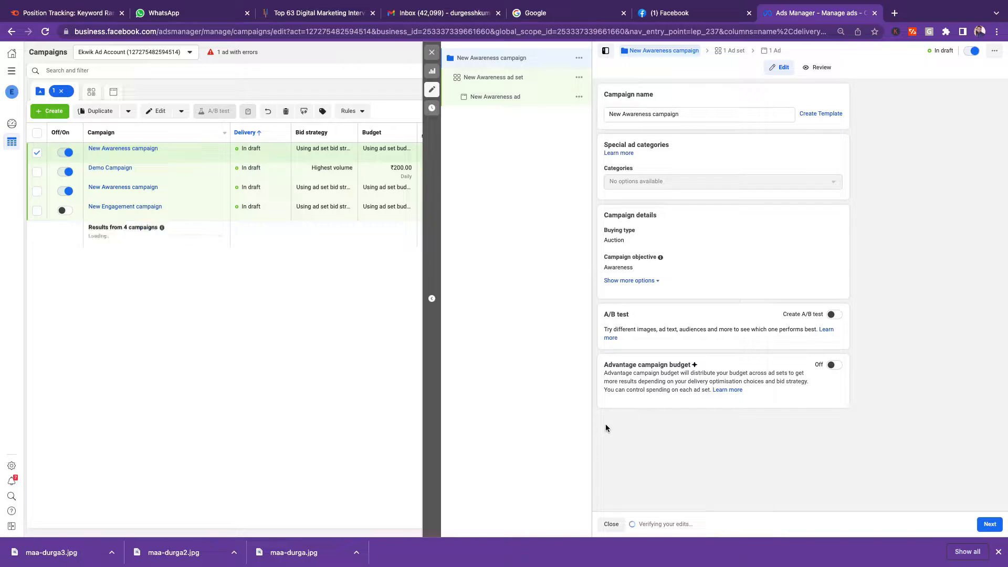
Step: Check the campaign name field and look through the available special ad categories
click(698, 113)
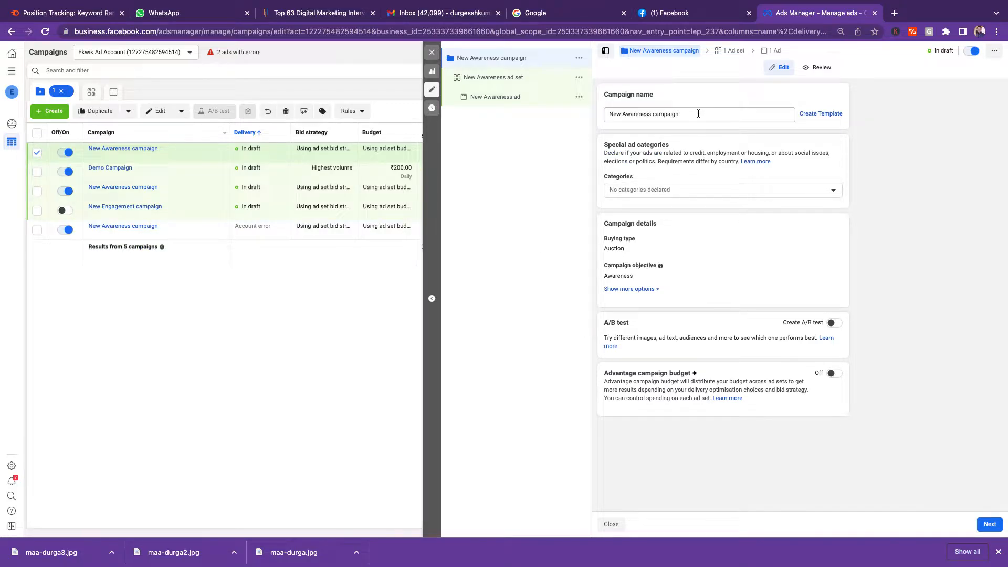
triple_click(698, 113)
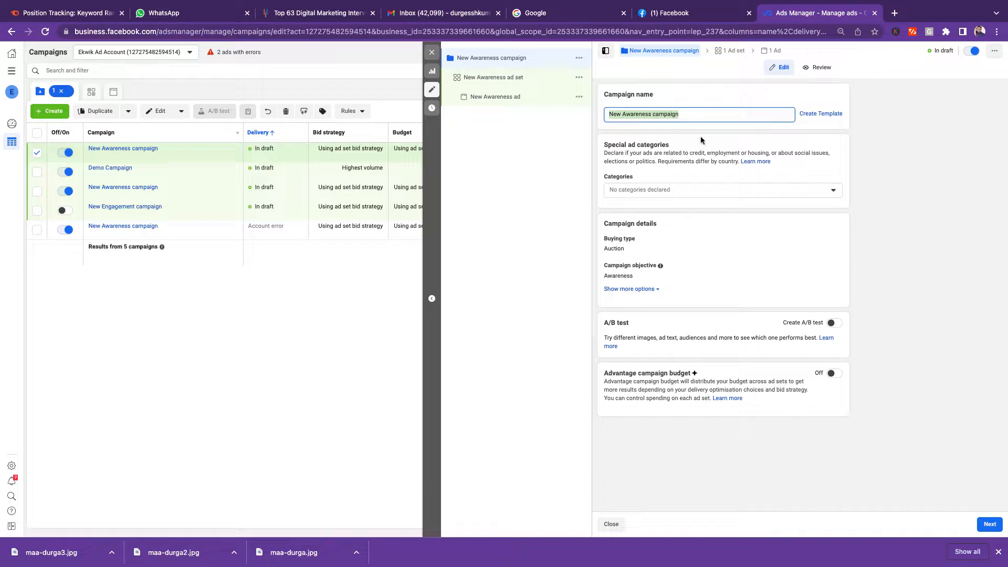
click(699, 188)
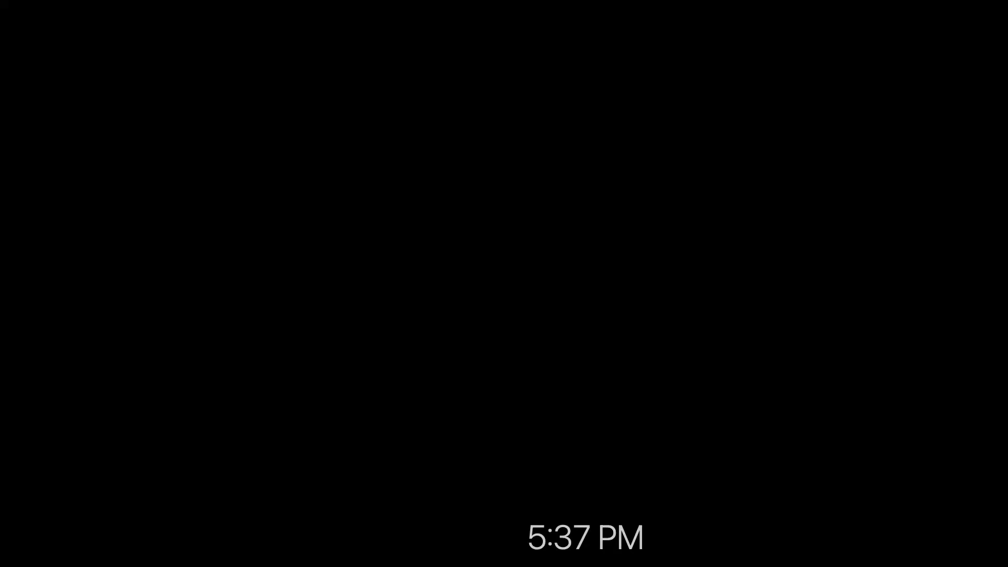
Step: Unlock the computer by entering the account password
text(•••••••)
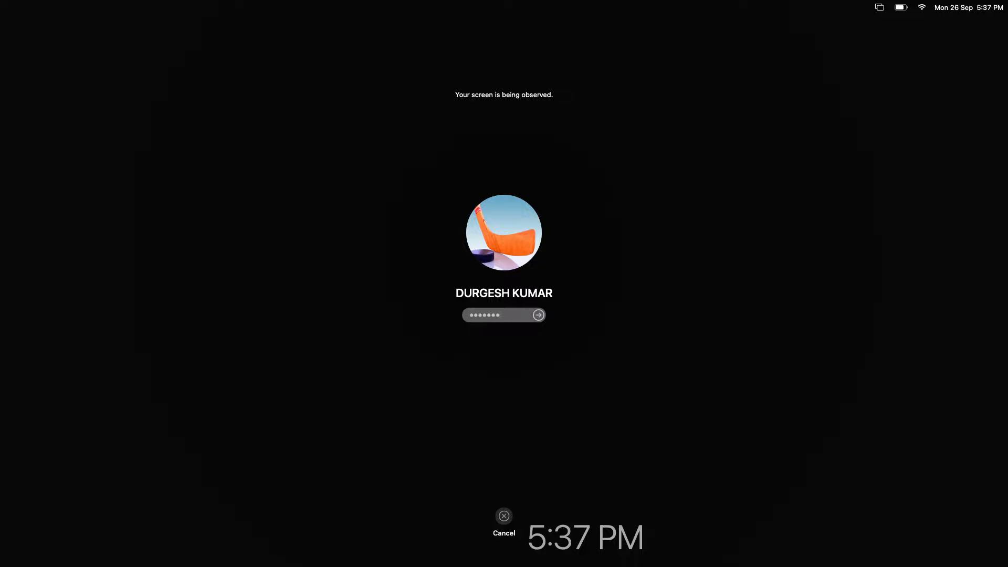
key(Return)
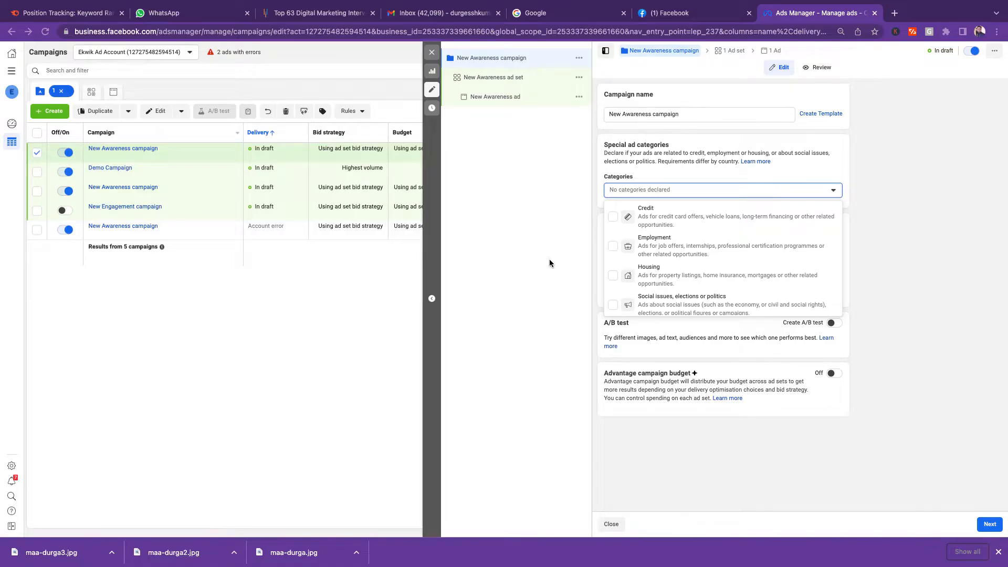
Step: Leave the special ad category undeclared, expand the additional campaign details, and continue to the ad set settings
click(911, 168)
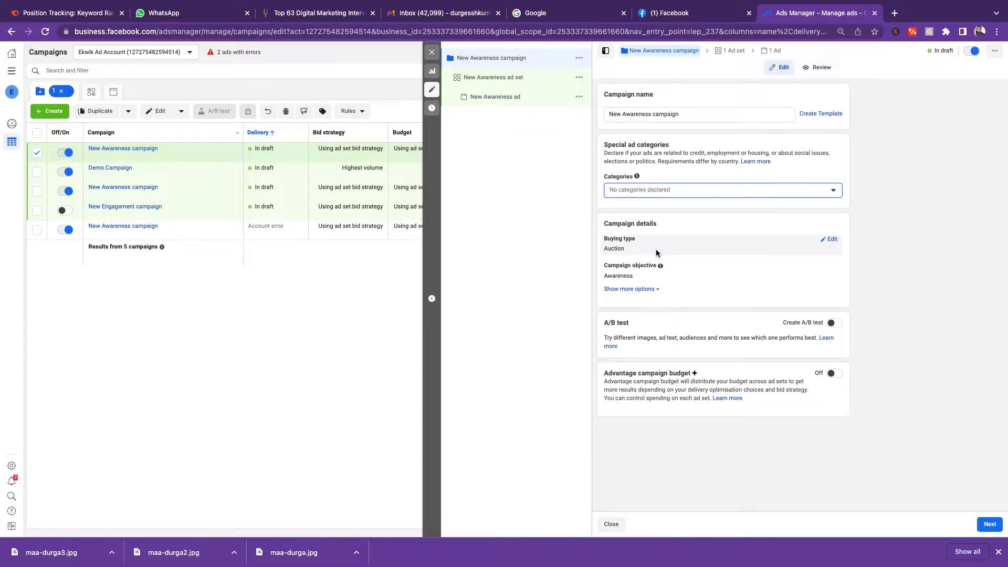
click(650, 289)
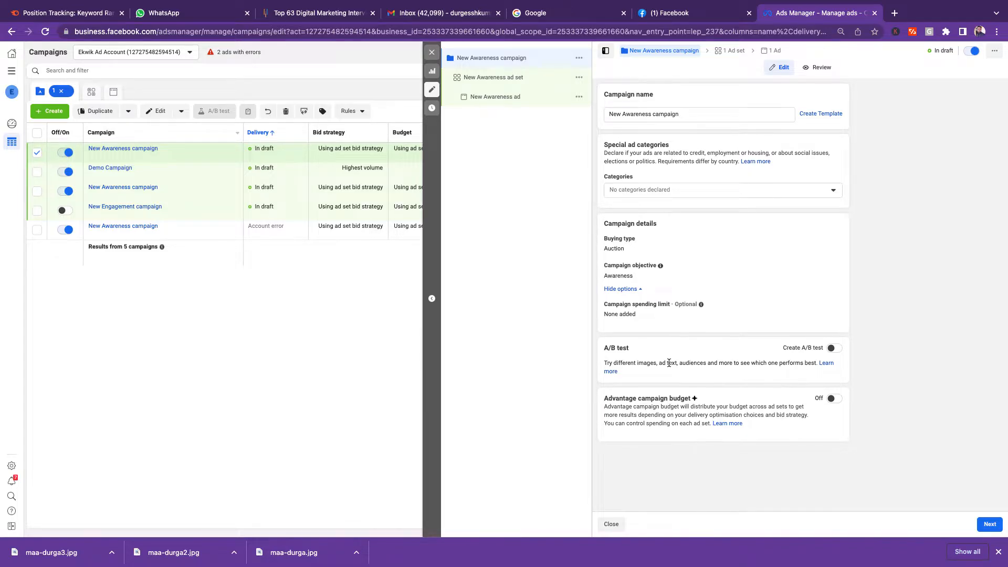
click(992, 528)
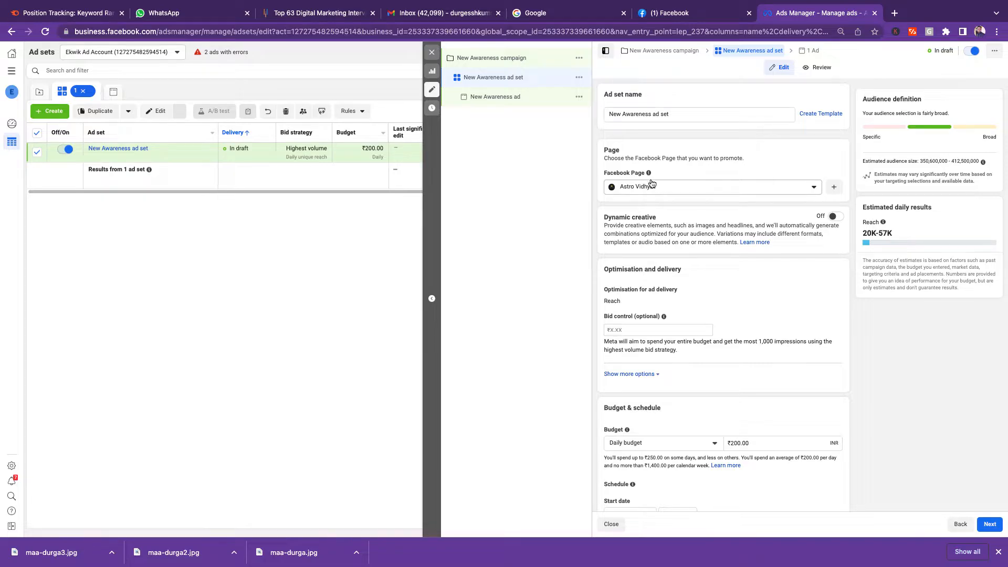
Step: Set the ad set's Facebook Page to Ekwik Digital Pvt. Ltd
click(687, 194)
scroll(662, 302, down, 5)
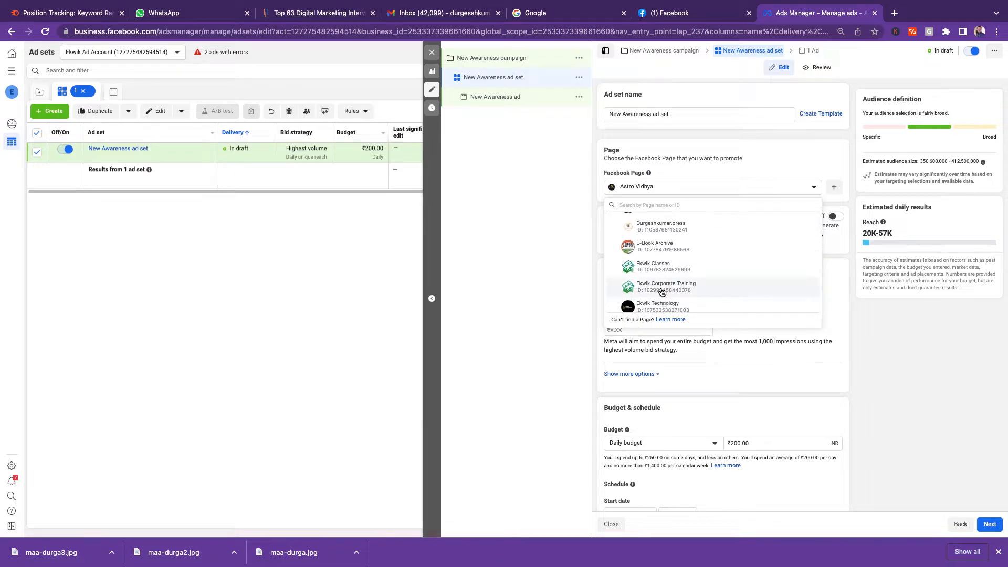
scroll(662, 291, down, 5)
scroll(661, 292, up, 1)
scroll(662, 293, down, 1)
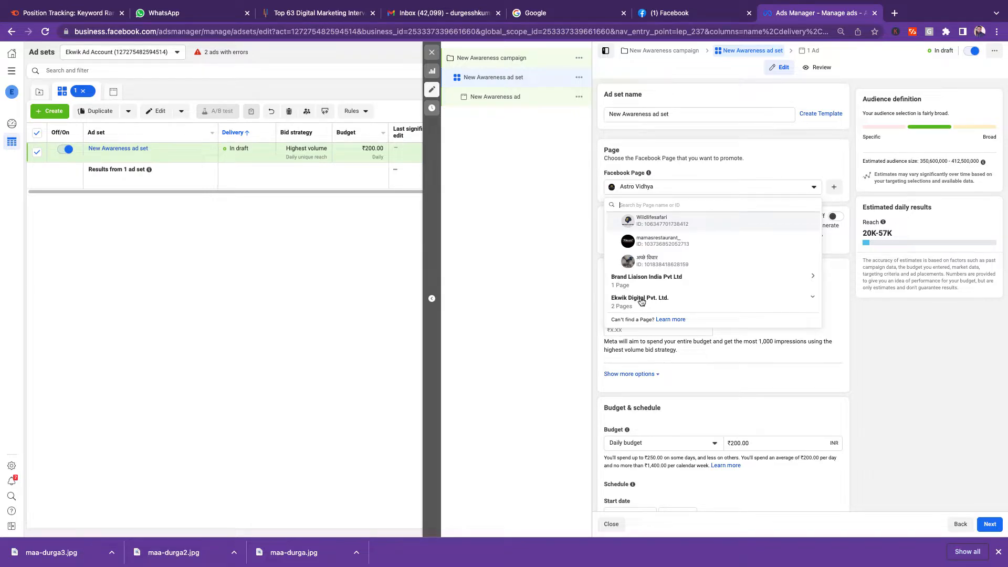
click(641, 301)
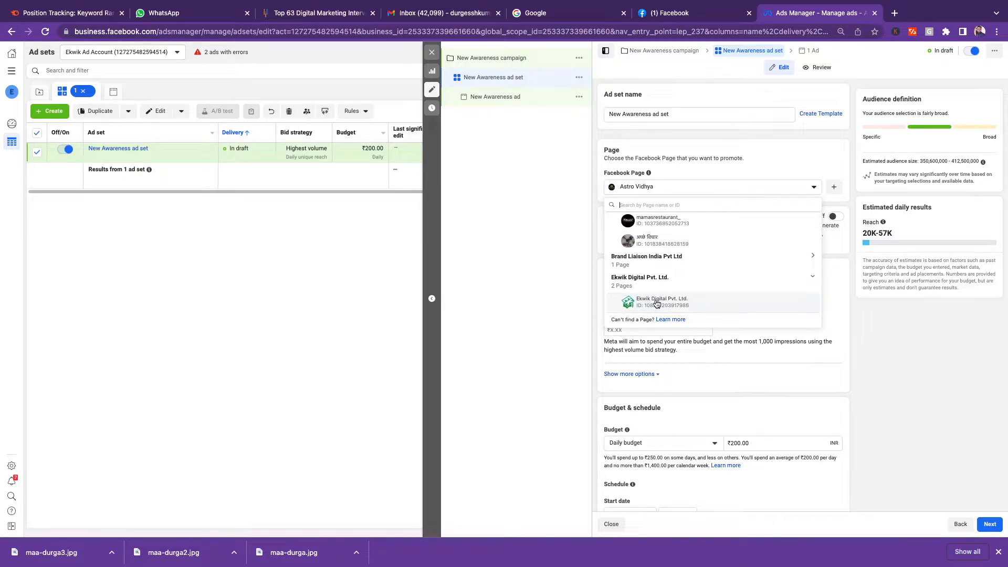
click(655, 298)
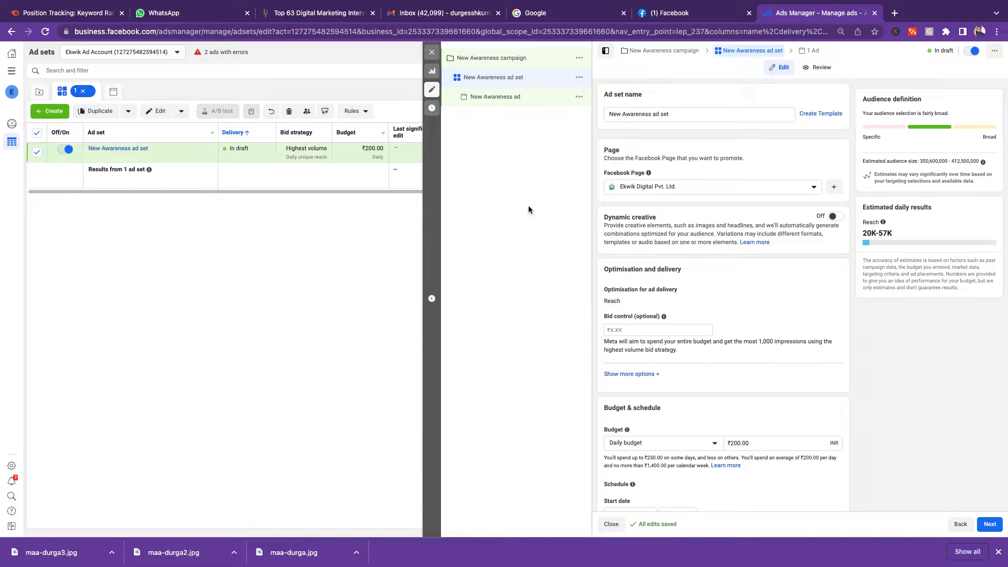
click(677, 189)
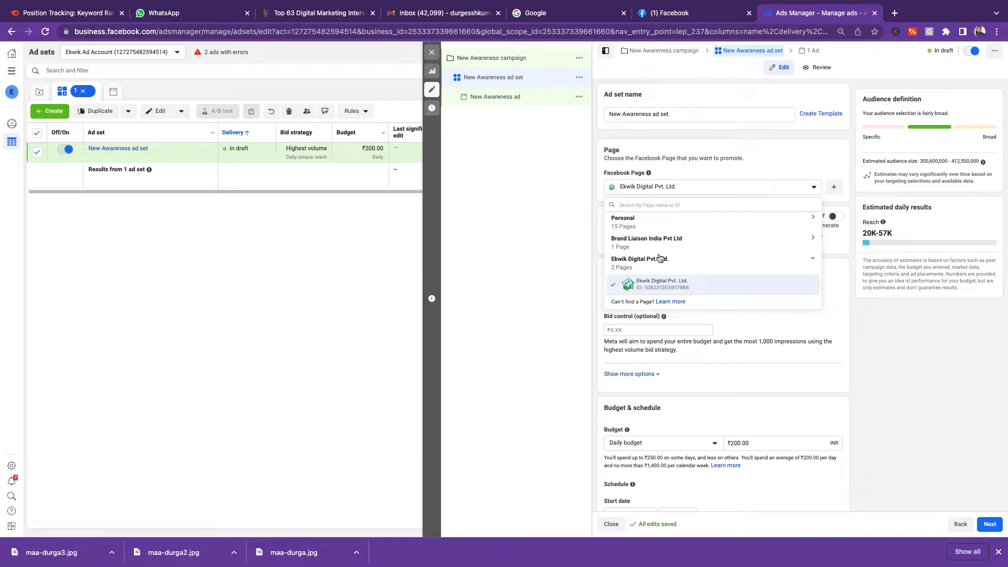
click(553, 211)
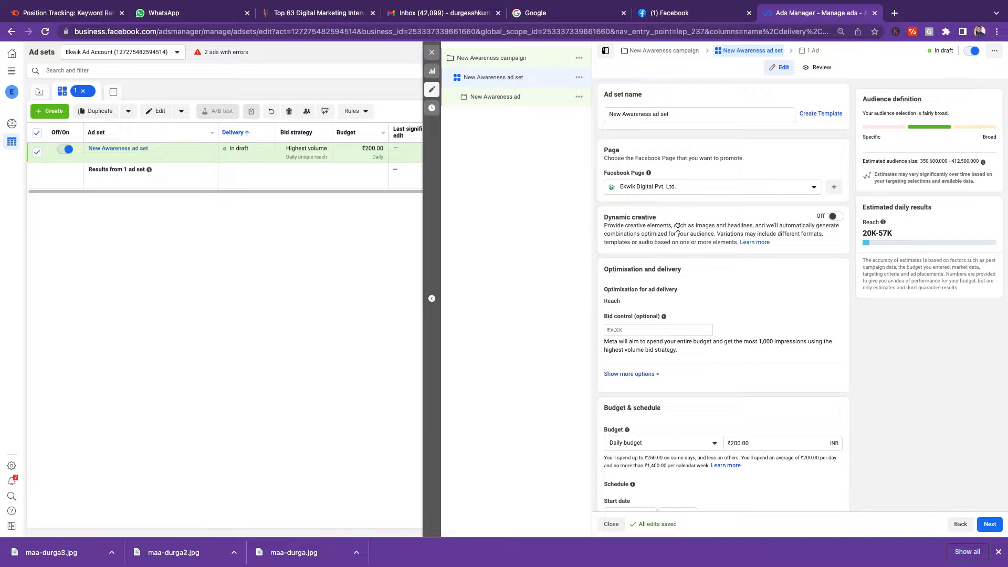
Step: Review the ad set's budget type options and schedule settings, keeping the daily budget
scroll(677, 227, down, 5)
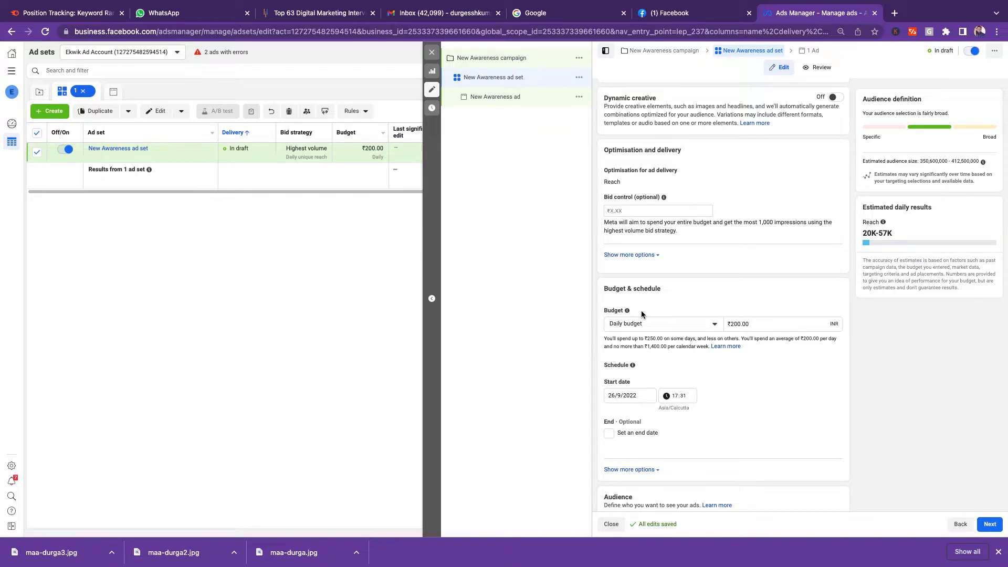
click(655, 327)
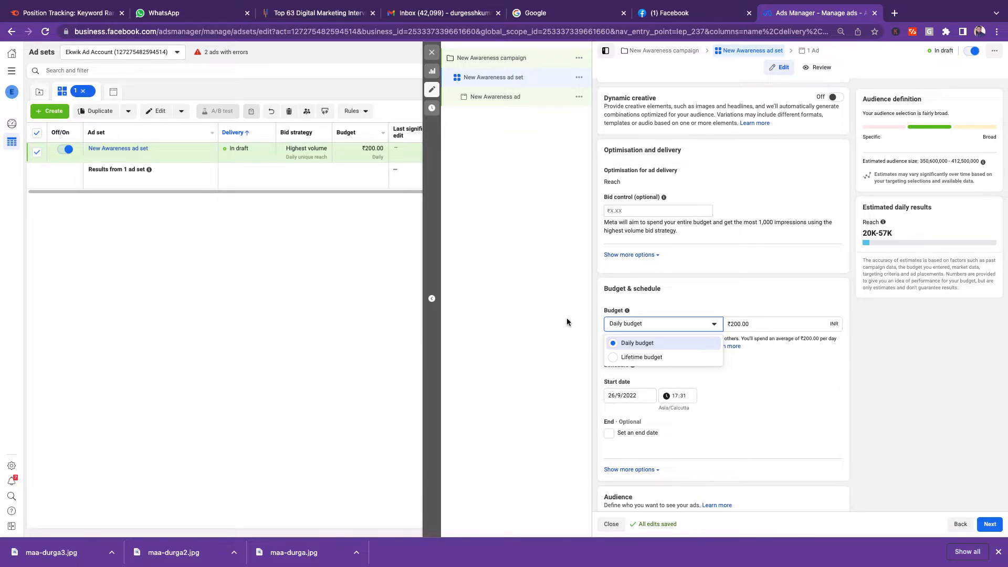
click(768, 387)
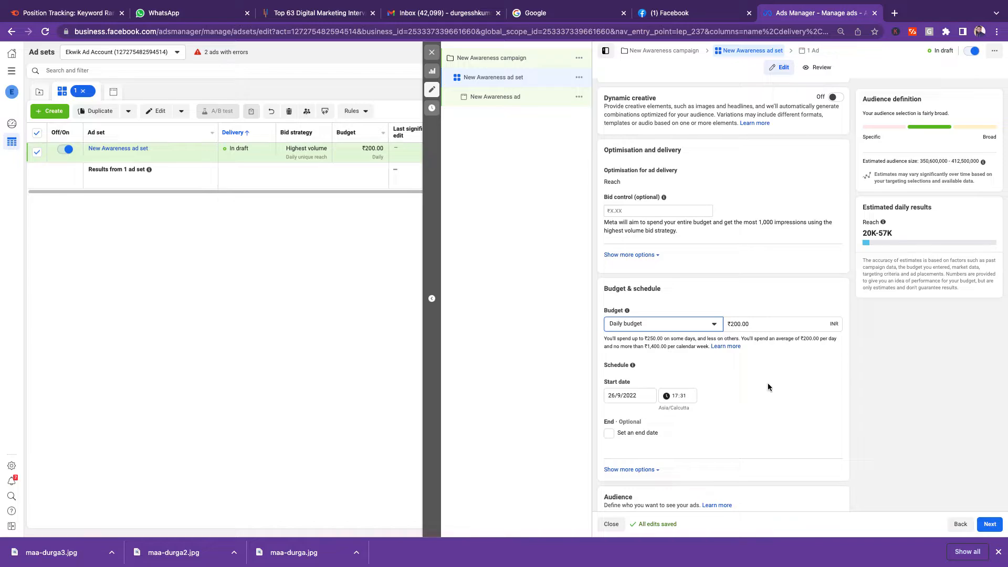
scroll(767, 387, down, 7)
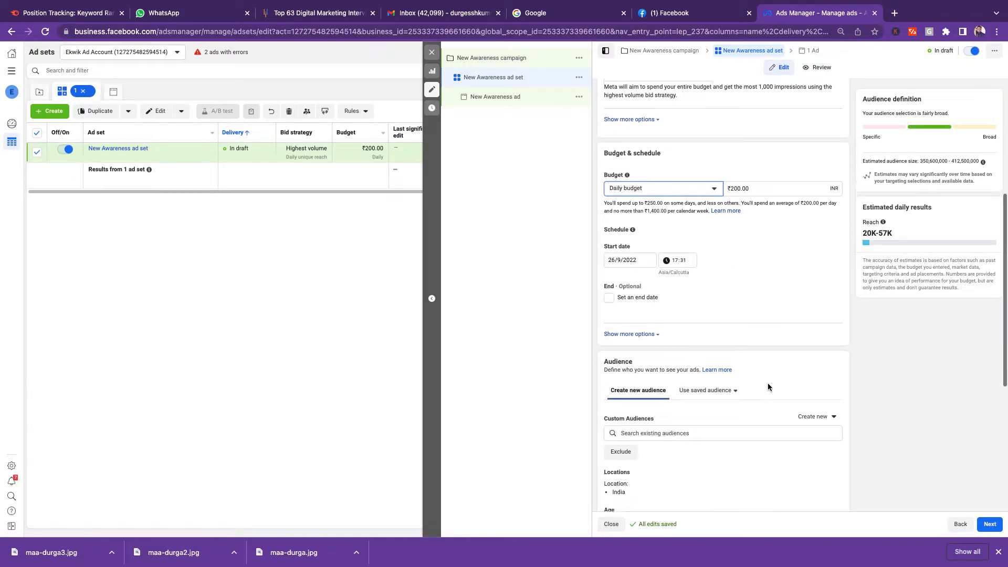
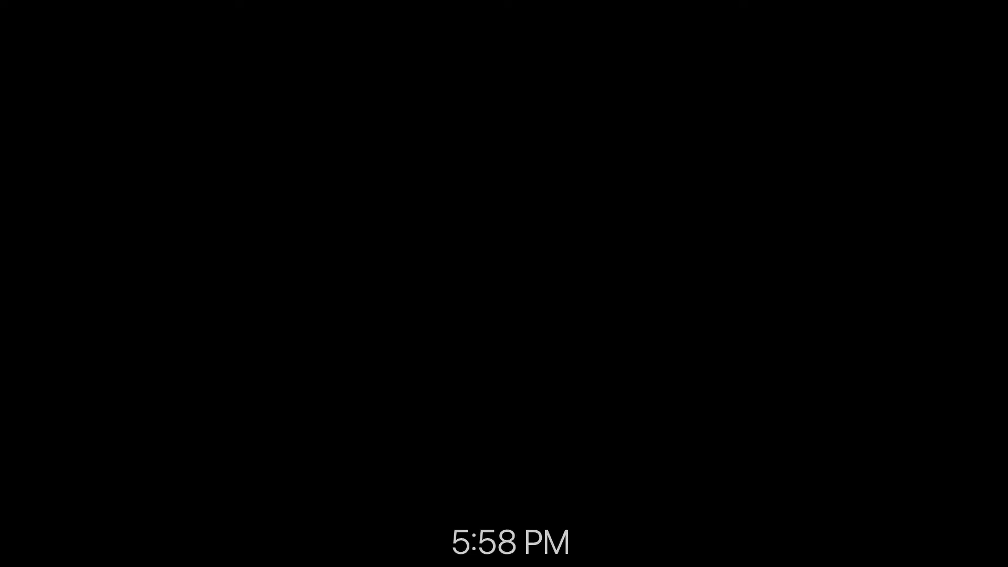
Step: Enter the account password on the lock screen to return to the ad set
mouse_move(698, 132)
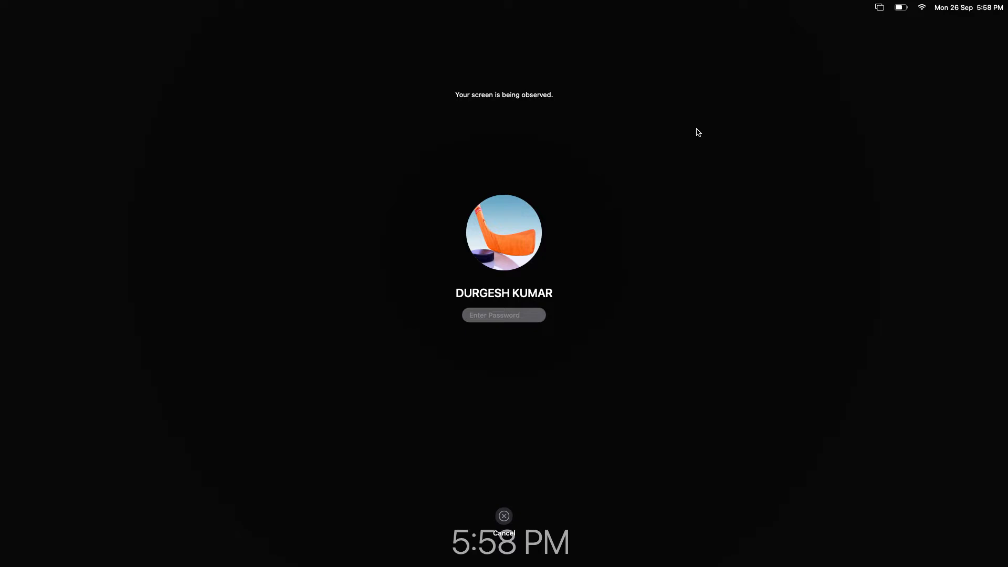
text(*********)
key(Return)
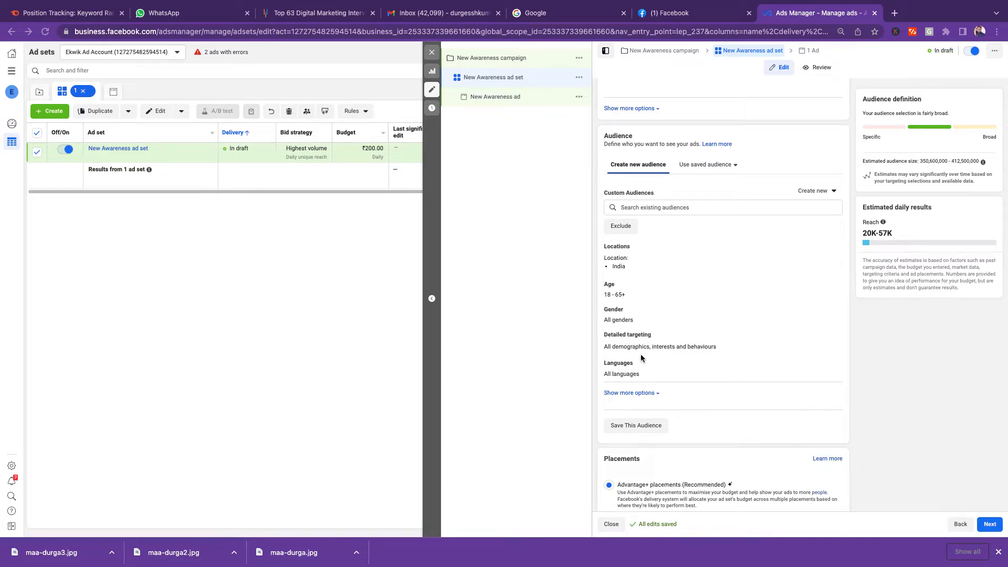
Step: Open the audience's detailed targeting for editing and review the suggested interests without adding any
scroll(641, 358, down, 1)
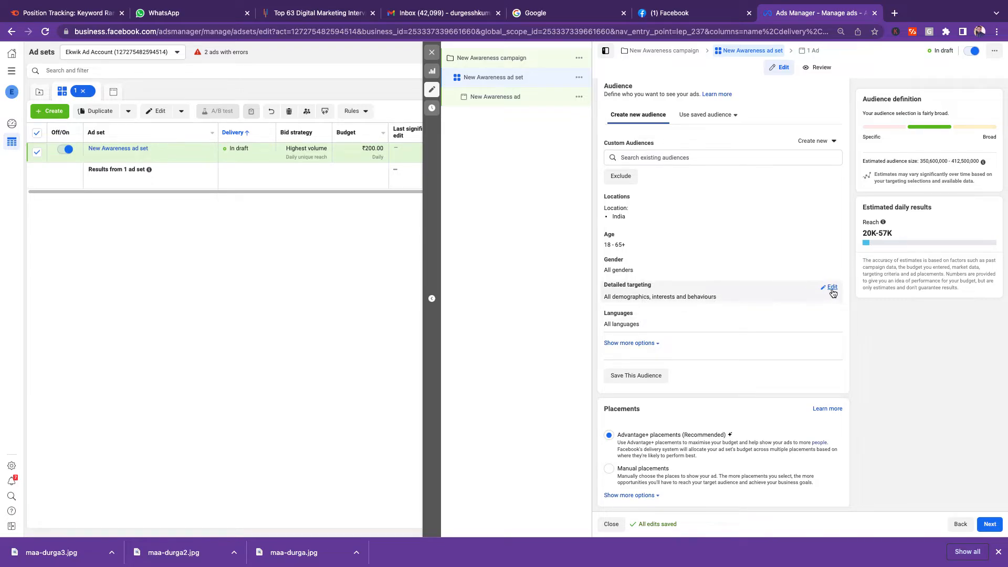
click(832, 288)
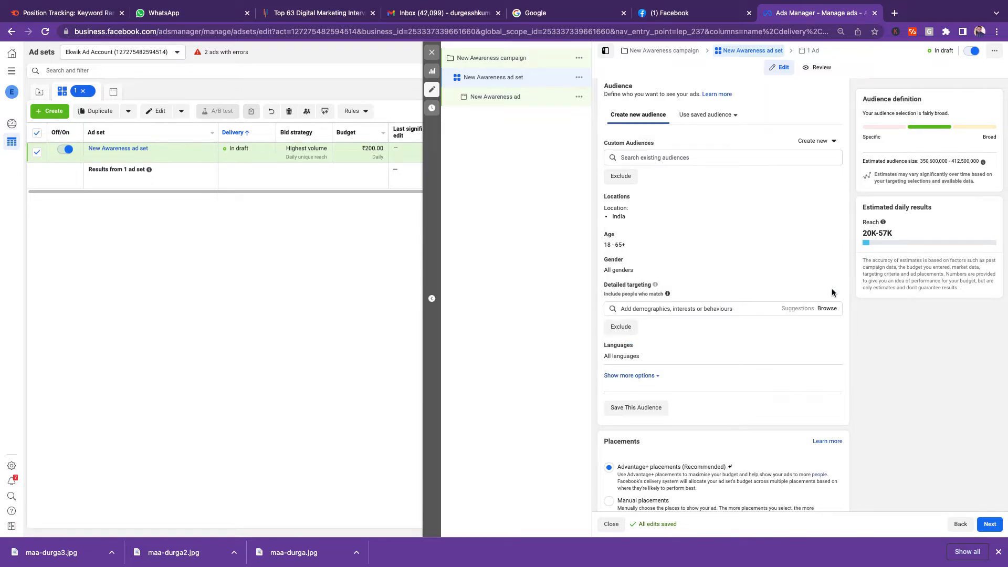
click(796, 310)
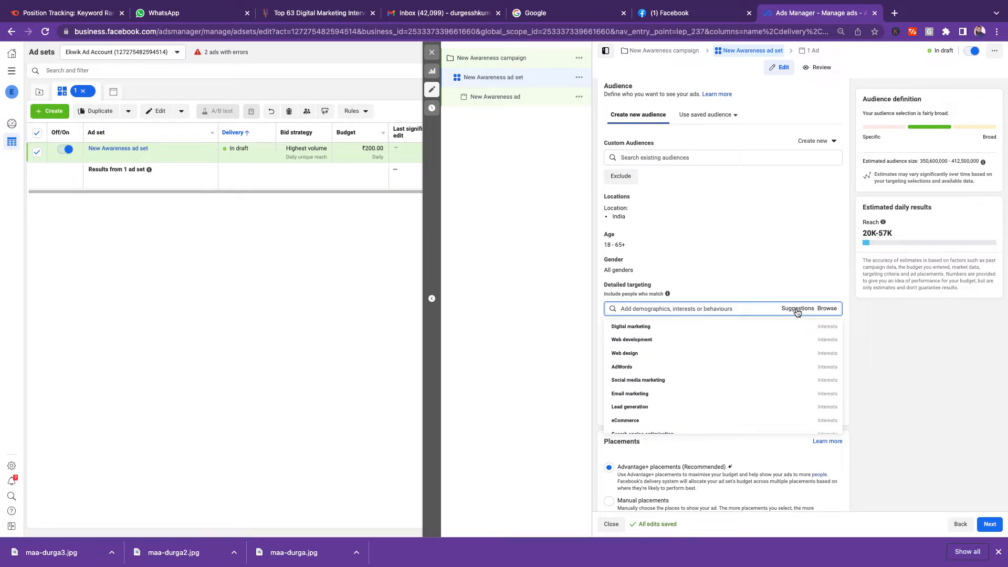
scroll(767, 381, down, 5)
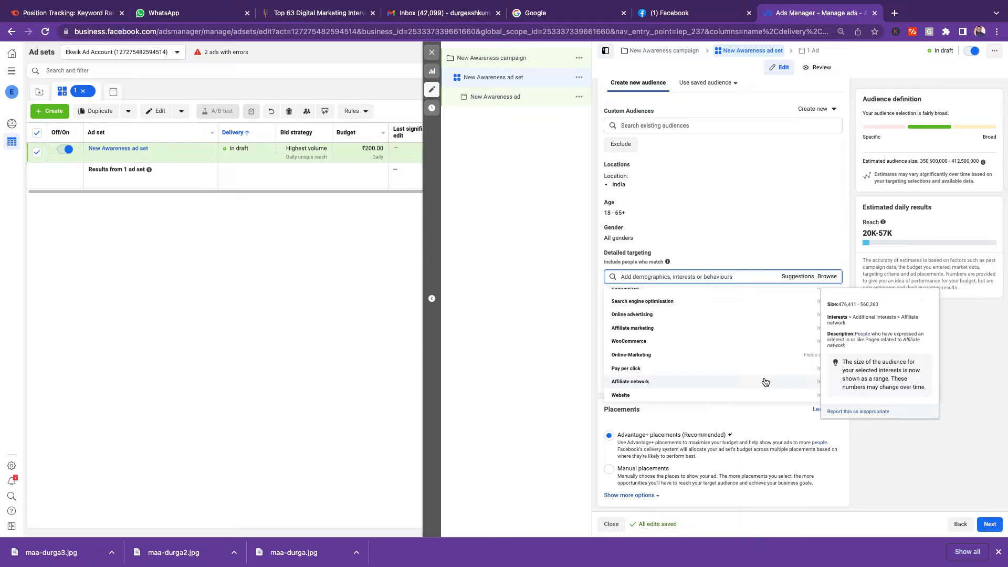
click(493, 323)
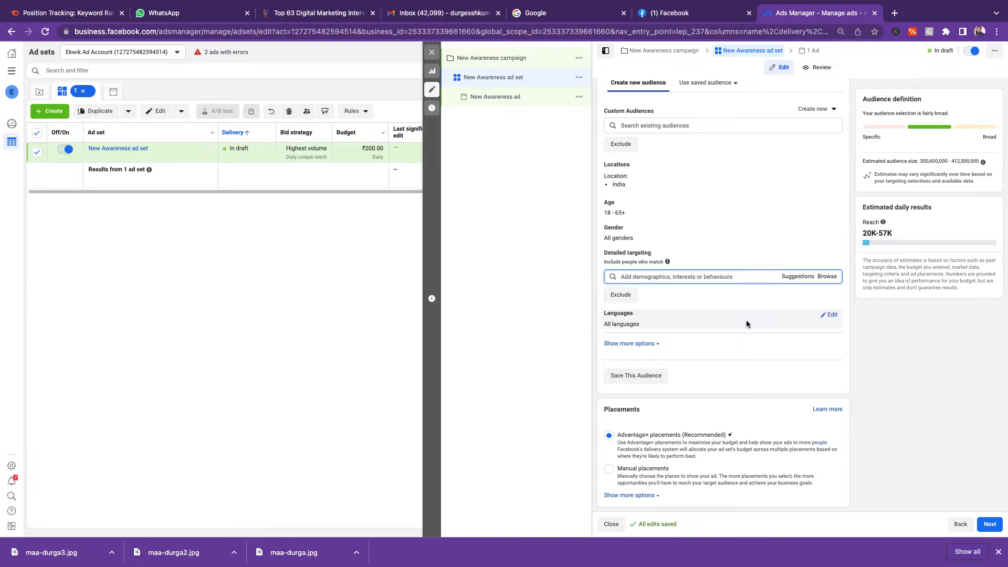
Step: Add Hindi as the audience's targeted language
click(829, 315)
click(701, 328)
text(hindi)
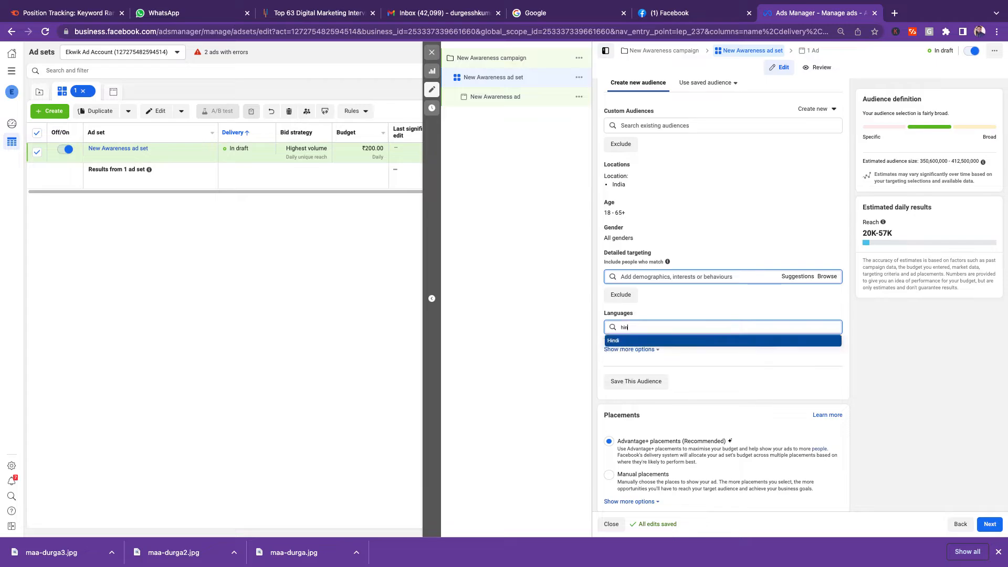
click(674, 342)
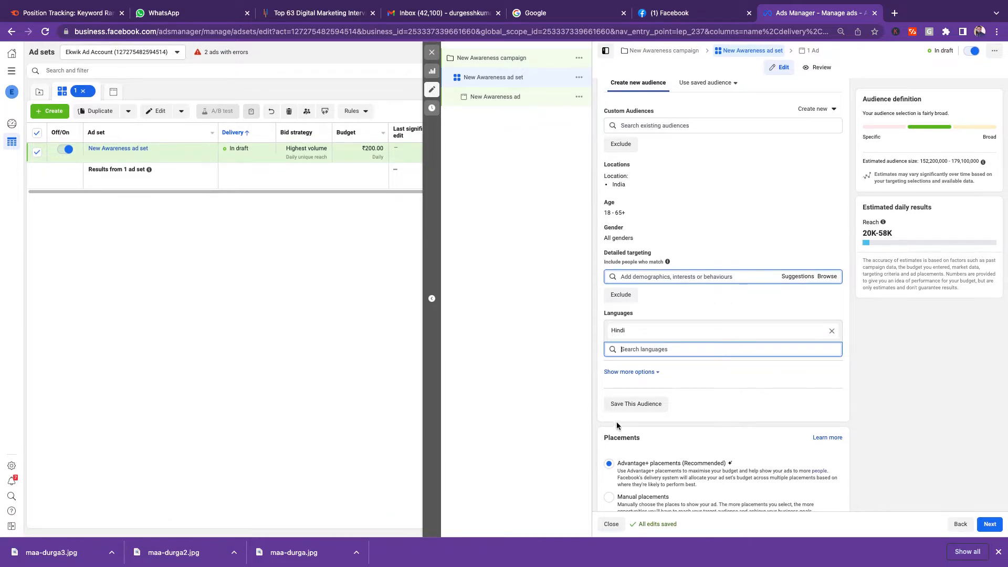
Step: Switch the ad set to manual placements and inspect its device options, keeping all devices selected
scroll(664, 448, down, 1)
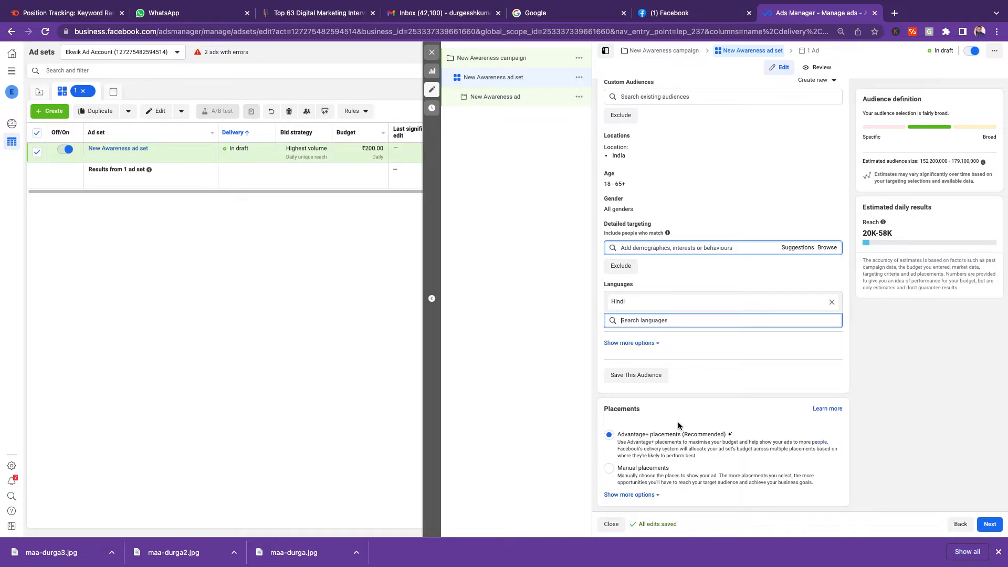
click(610, 469)
scroll(650, 399, down, 5)
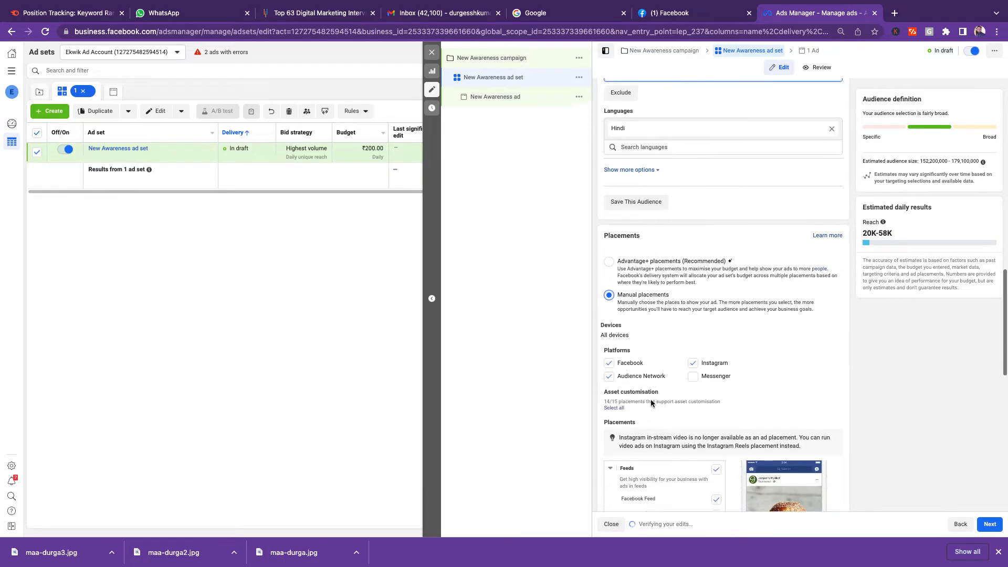
scroll(650, 399, down, 2)
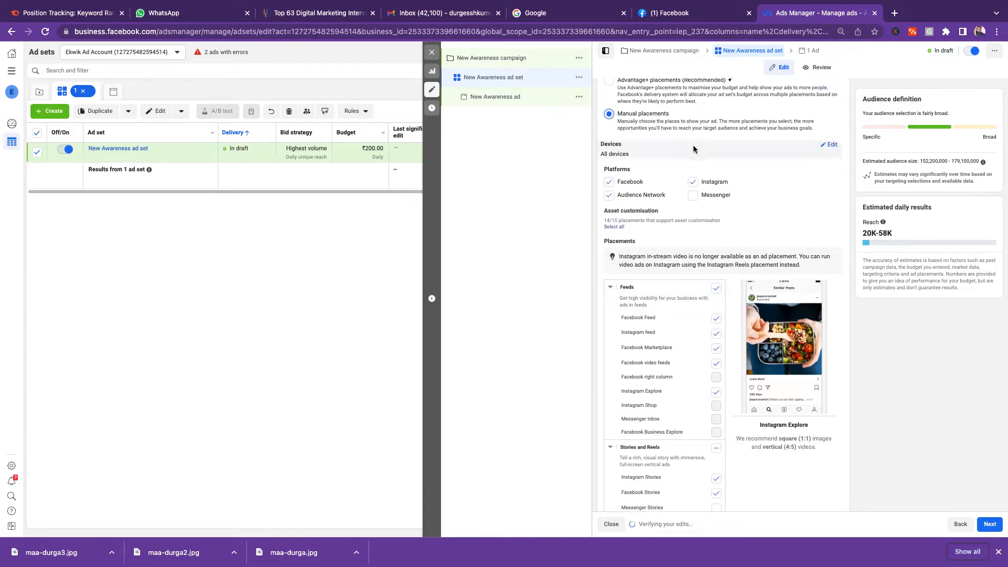
click(830, 148)
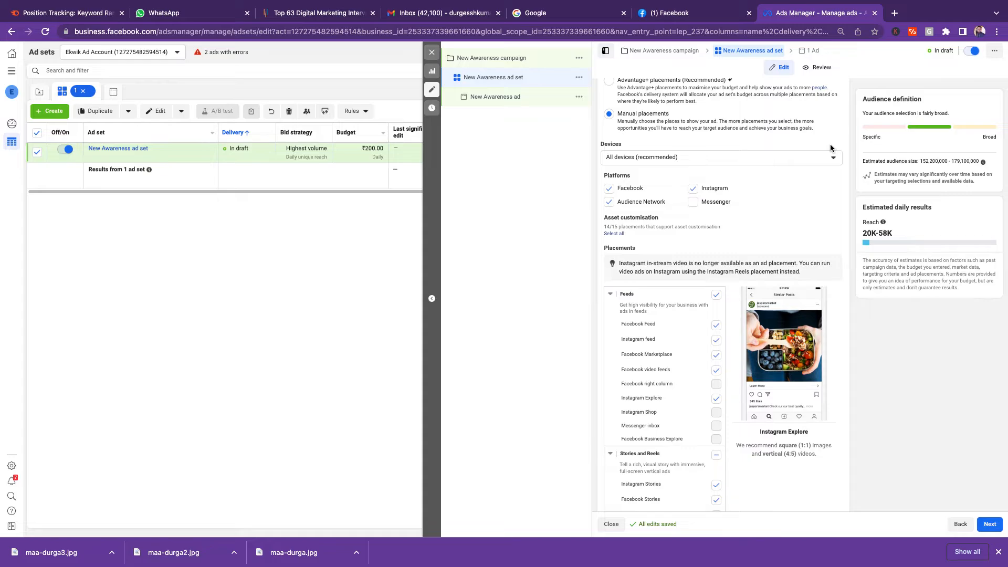
click(786, 159)
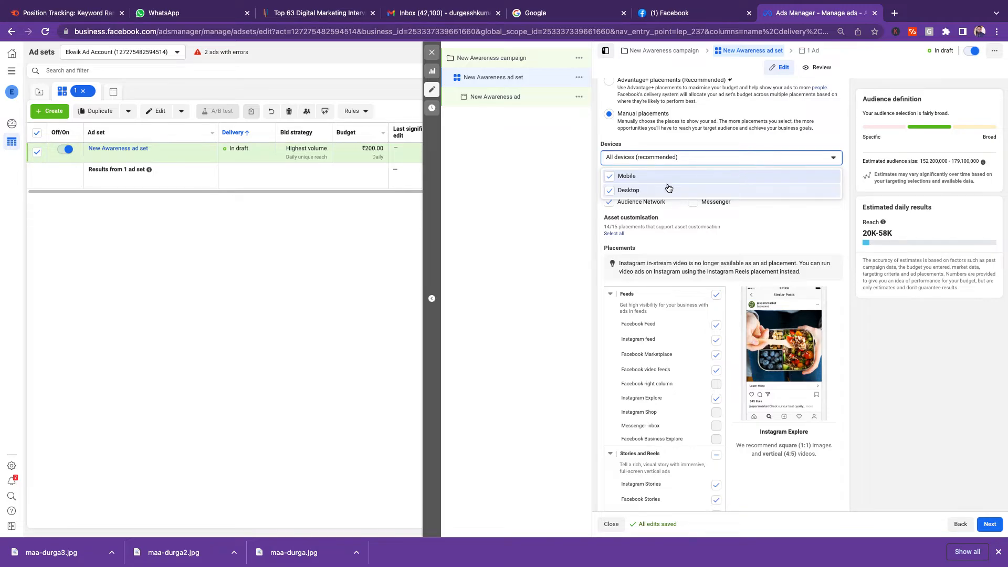
click(554, 189)
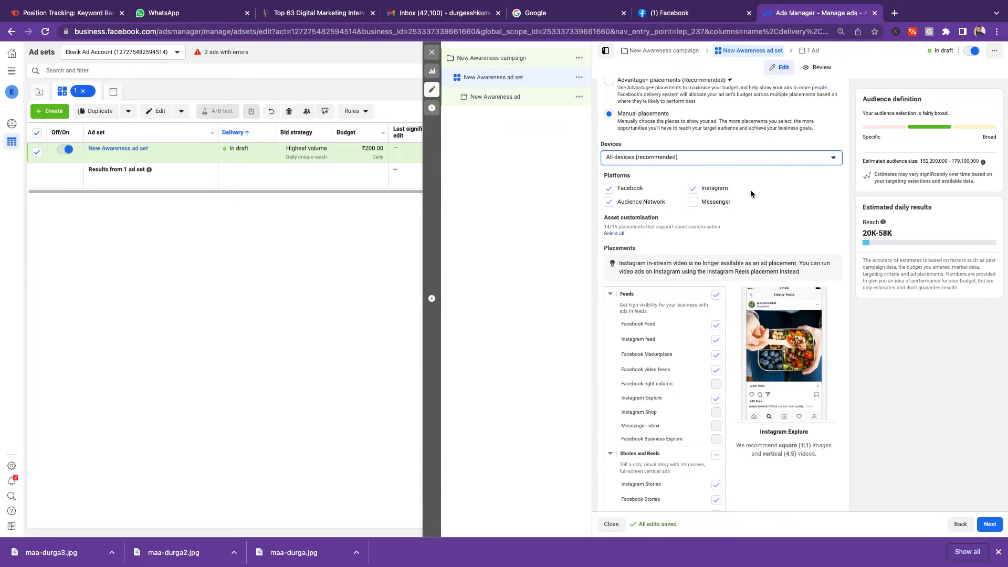
Step: Look over the manual placement list, return the ad set to Advantage+ placements, and continue to the ad settings
scroll(683, 232, down, 3)
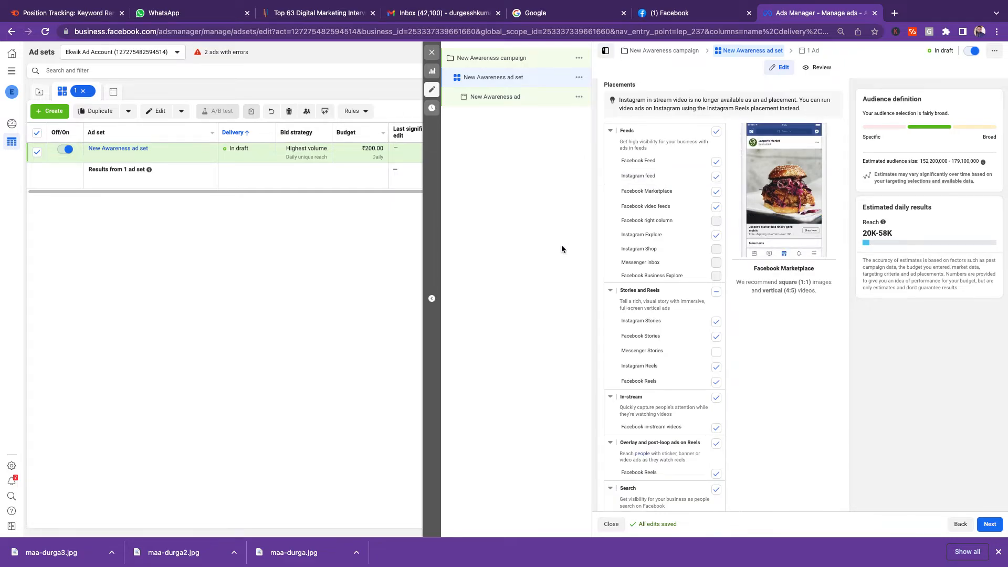
scroll(828, 388, up, 5)
scroll(828, 385, up, 4)
scroll(828, 385, down, 6)
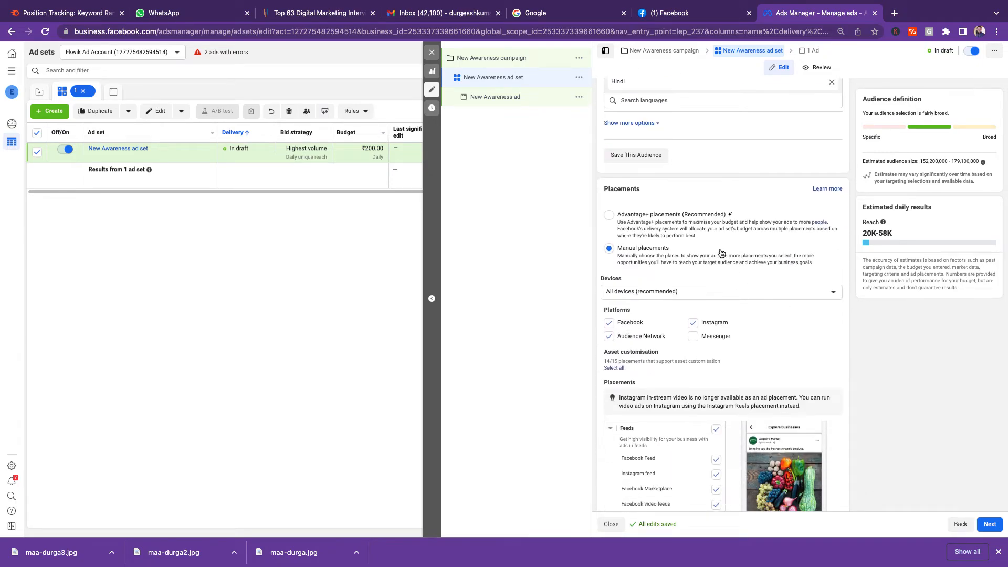
click(622, 213)
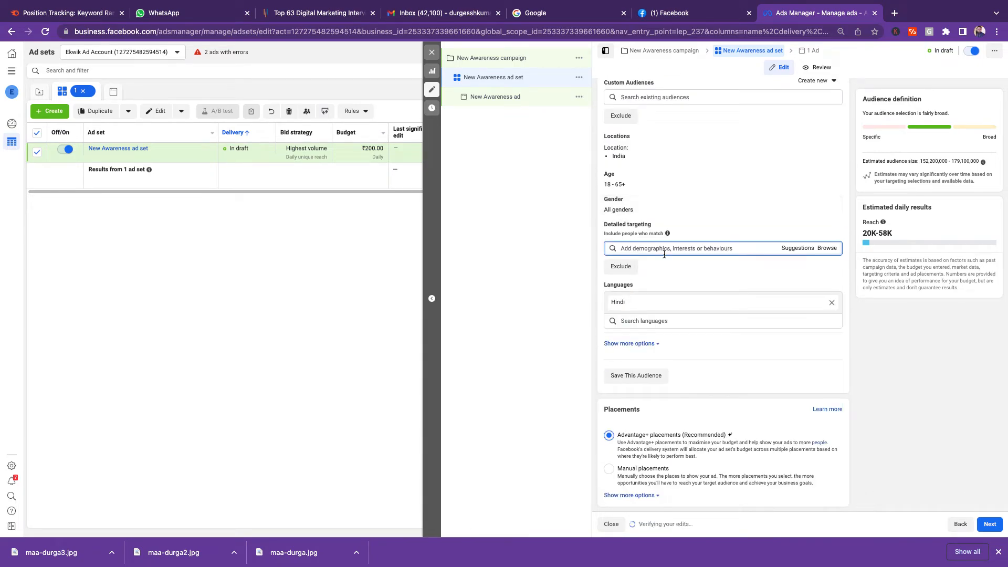
click(988, 524)
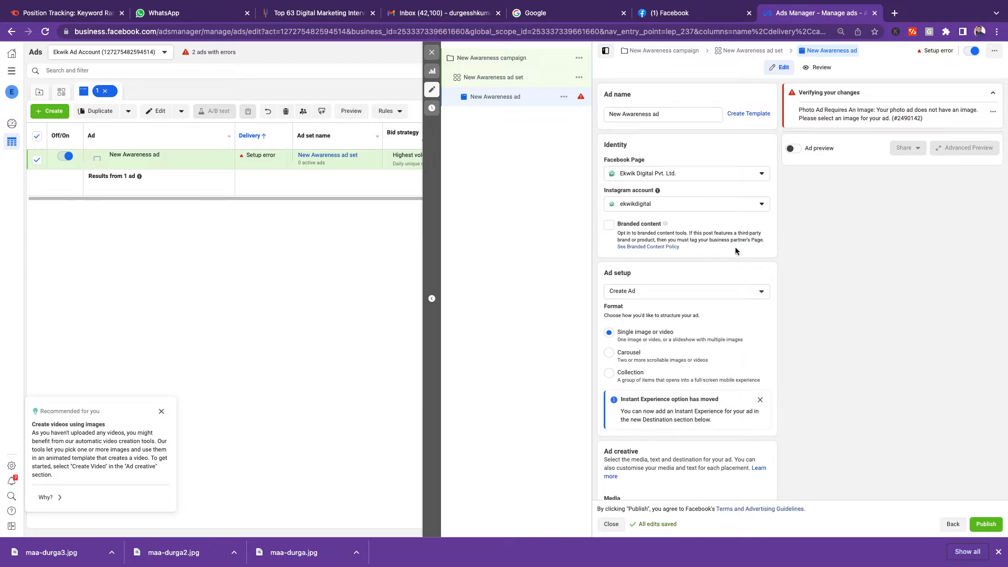
Step: Add the account image 24.png as the ad's media, accepting the recommended crops for all placements
scroll(822, 260, down, 5)
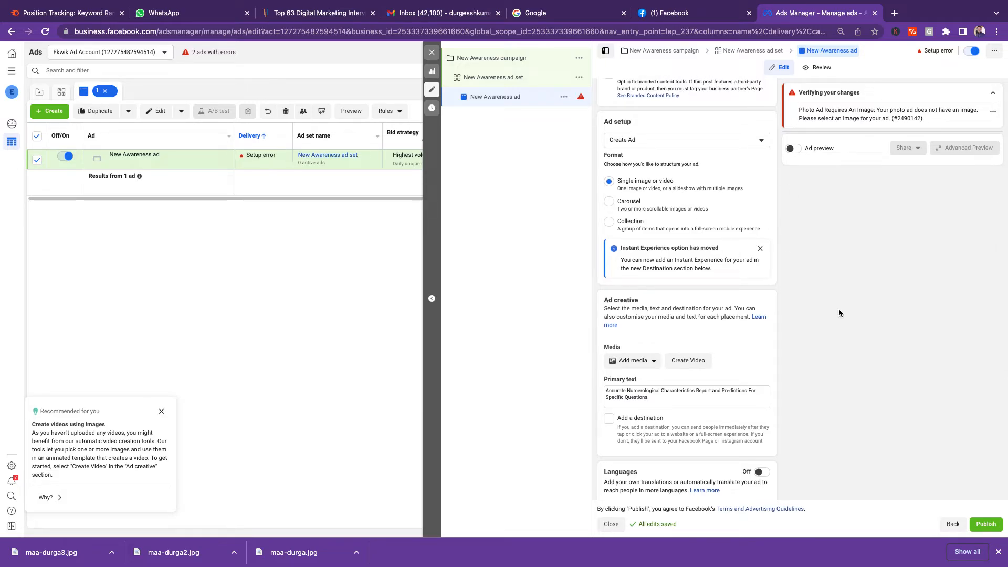
click(635, 361)
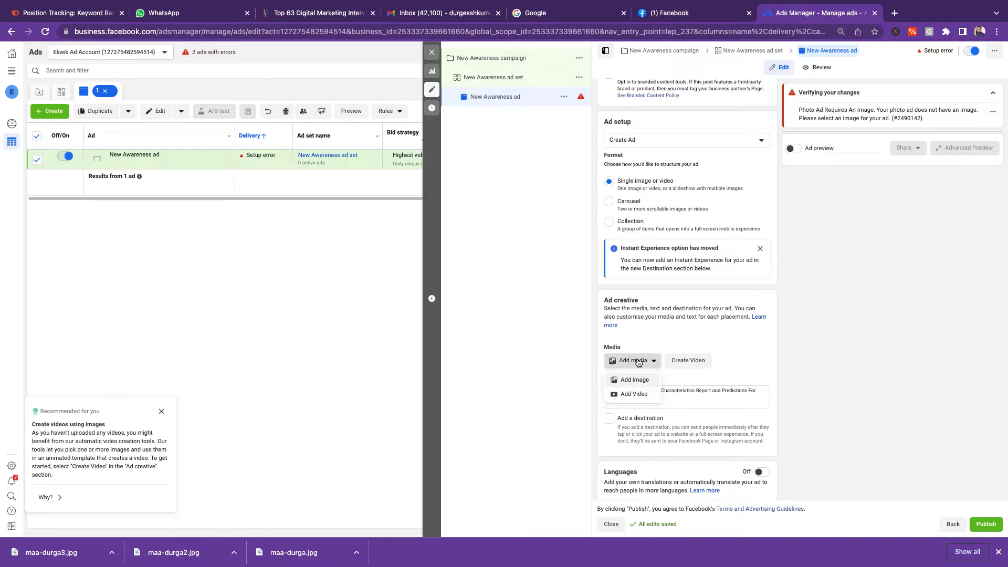
click(630, 379)
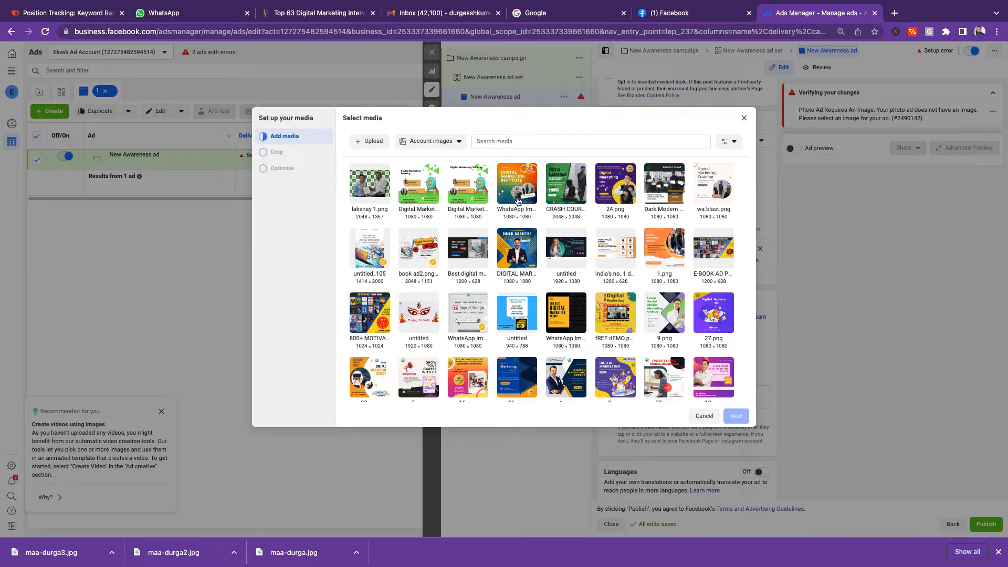
click(619, 184)
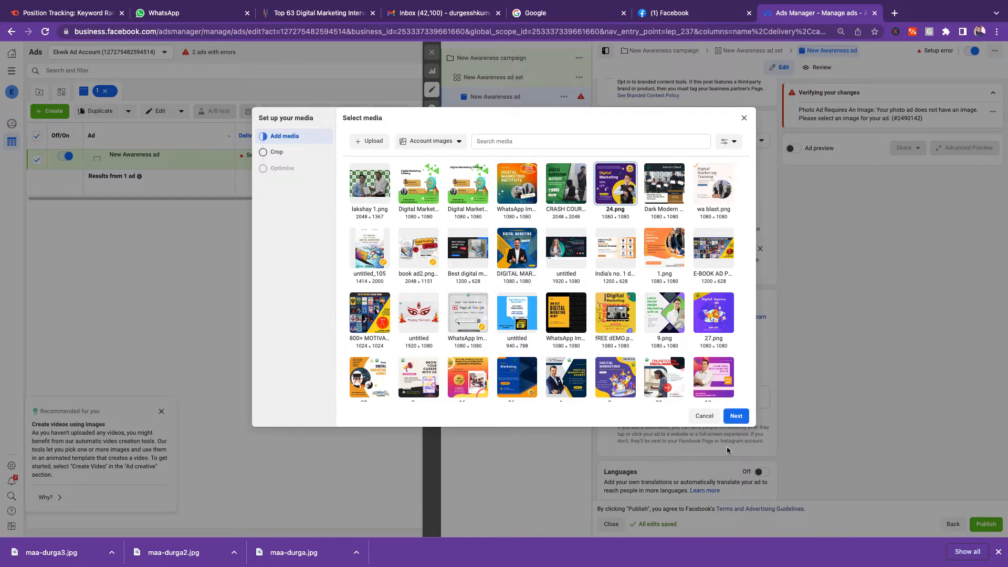
click(736, 416)
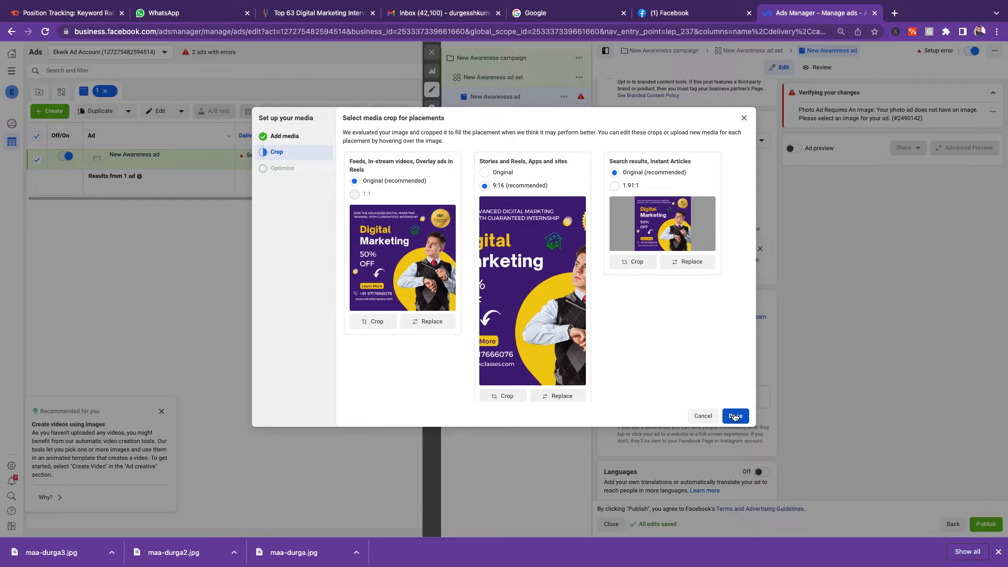
click(735, 417)
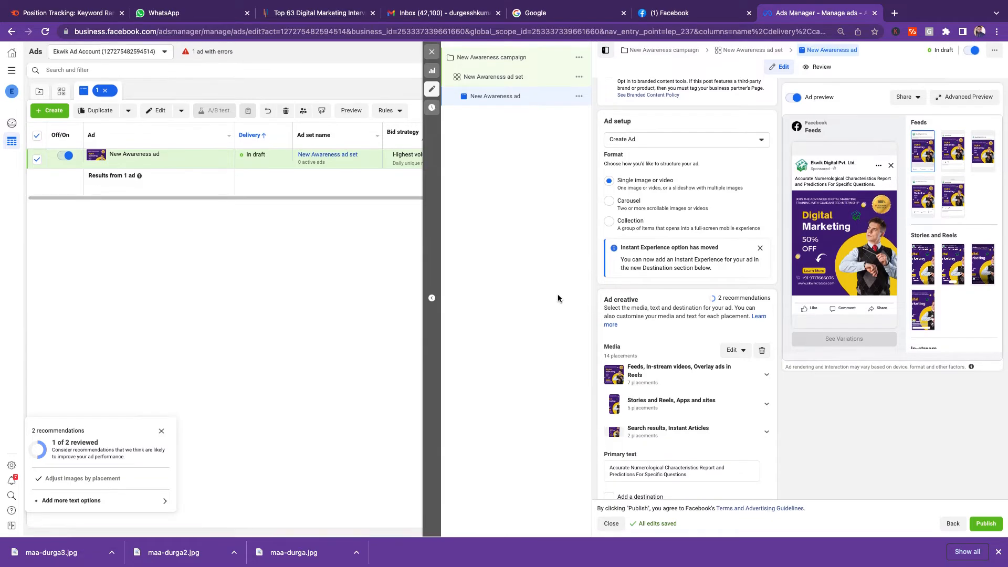
Step: Review the ad's identity, format, creative, language and tracking settings
scroll(861, 388, down, 2)
scroll(861, 388, down, 3)
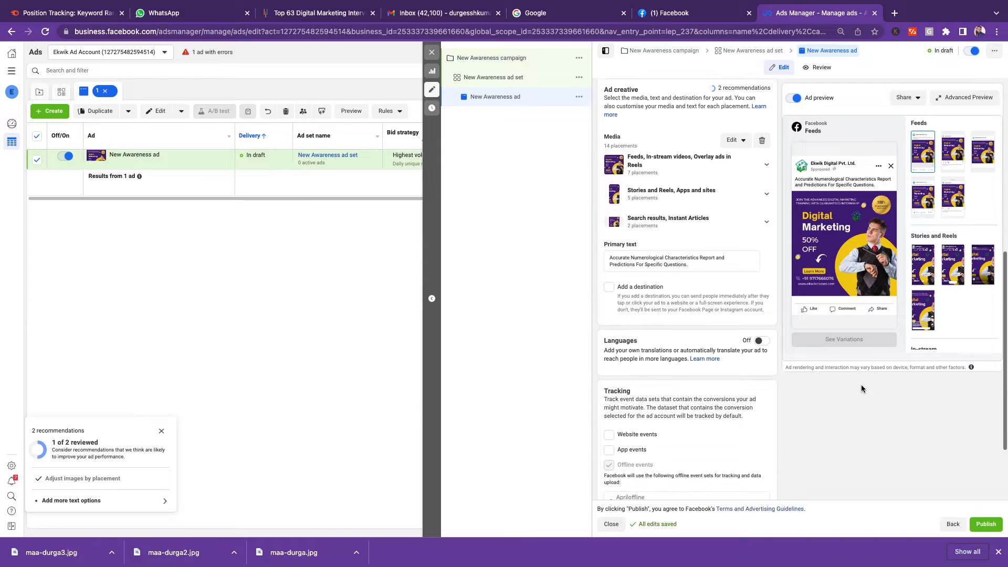
scroll(861, 389, up, 5)
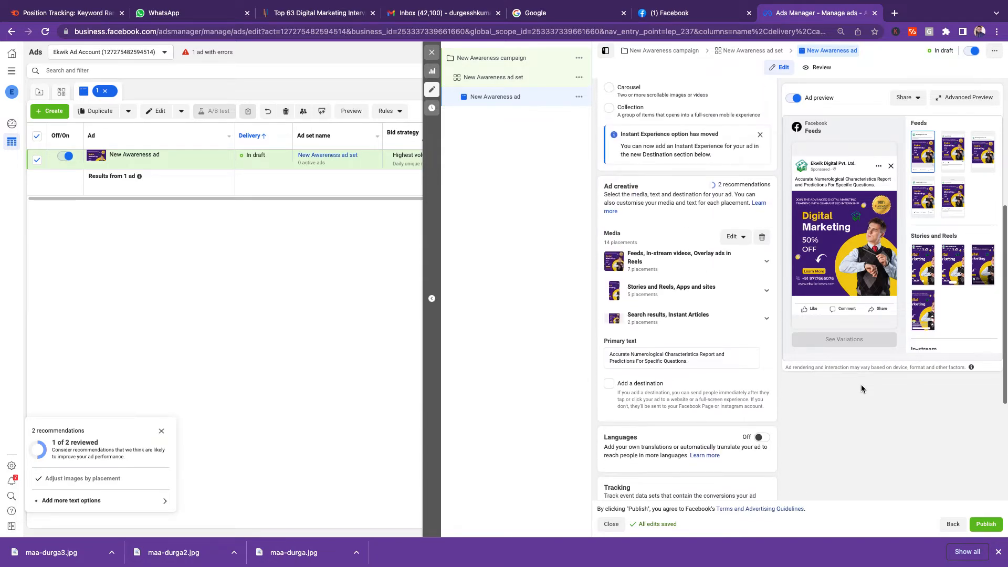
scroll(861, 388, down, 3)
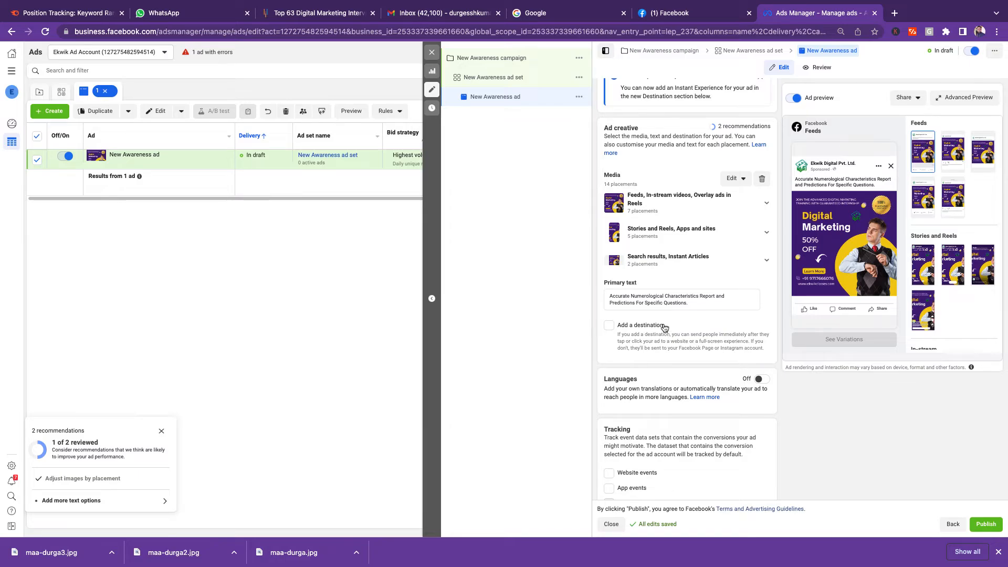
scroll(665, 329, up, 2)
scroll(664, 328, up, 5)
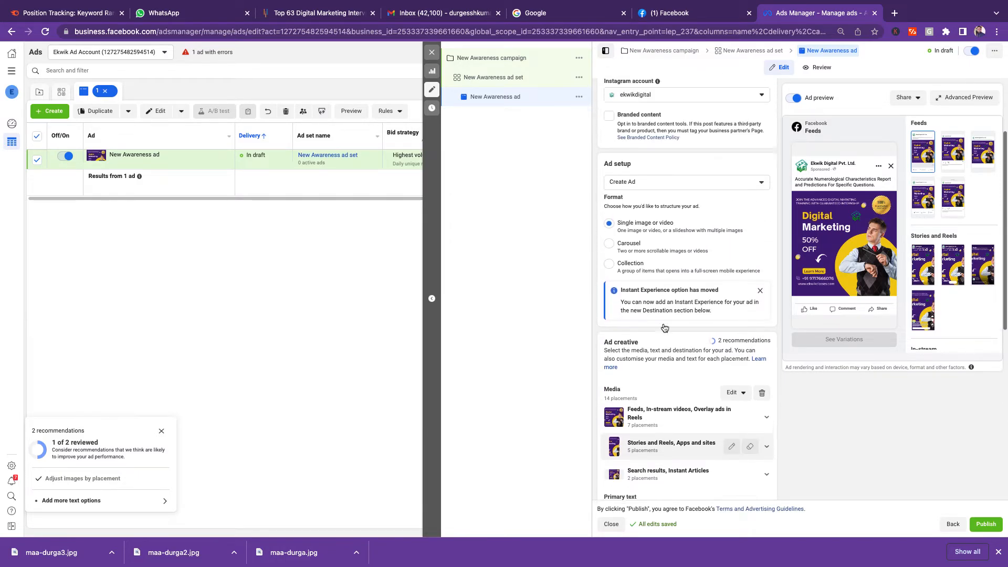
scroll(664, 328, down, 4)
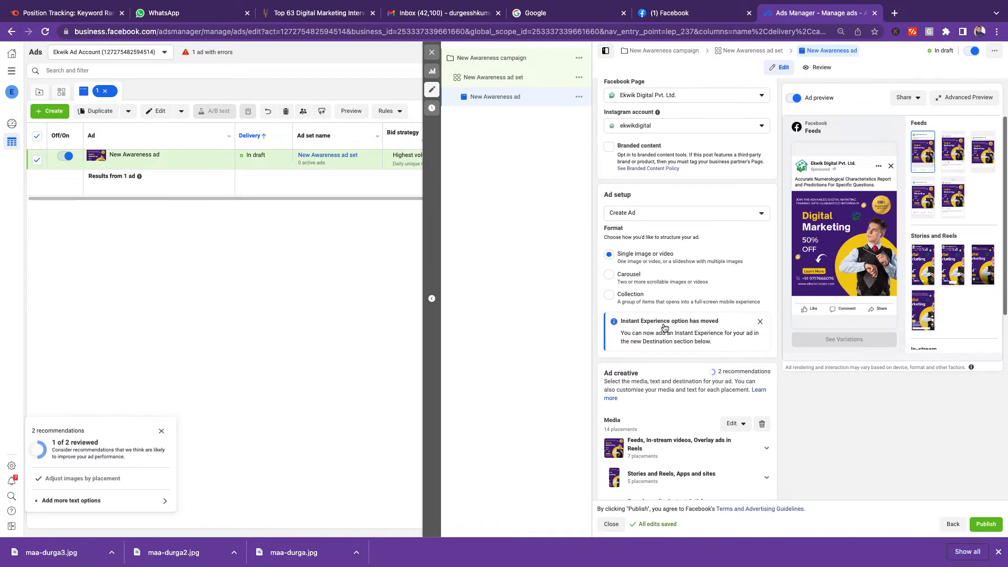
scroll(662, 326, up, 3)
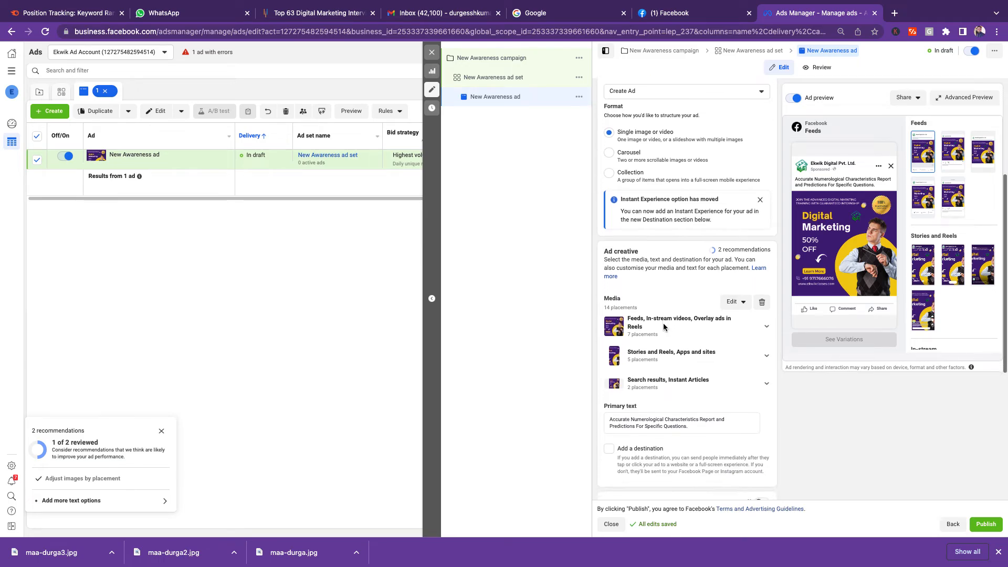
scroll(664, 326, down, 3)
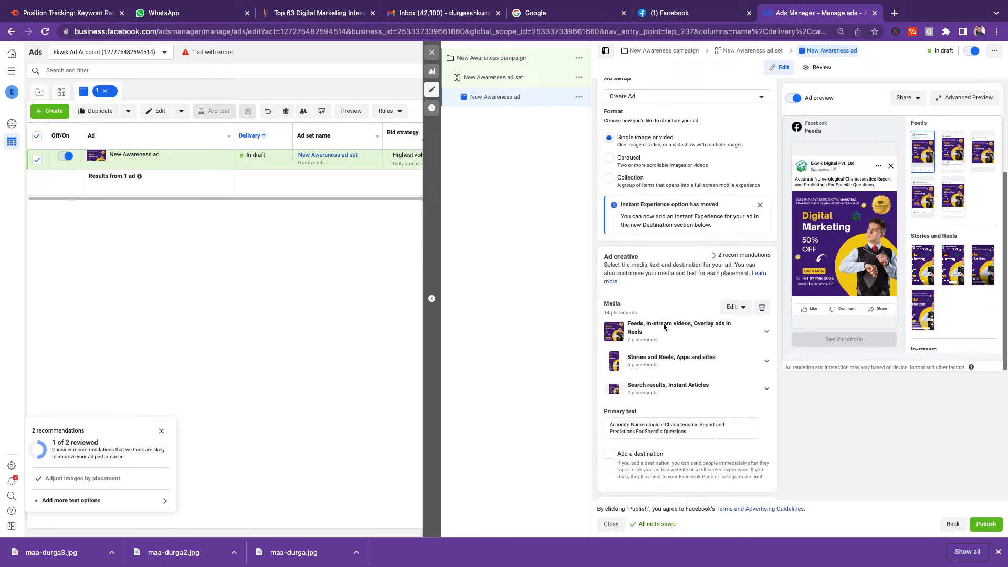
Step: Replace the ad's primary text with "Best Digital Marketing institute in laxmi nagar"
scroll(666, 331, down, 2)
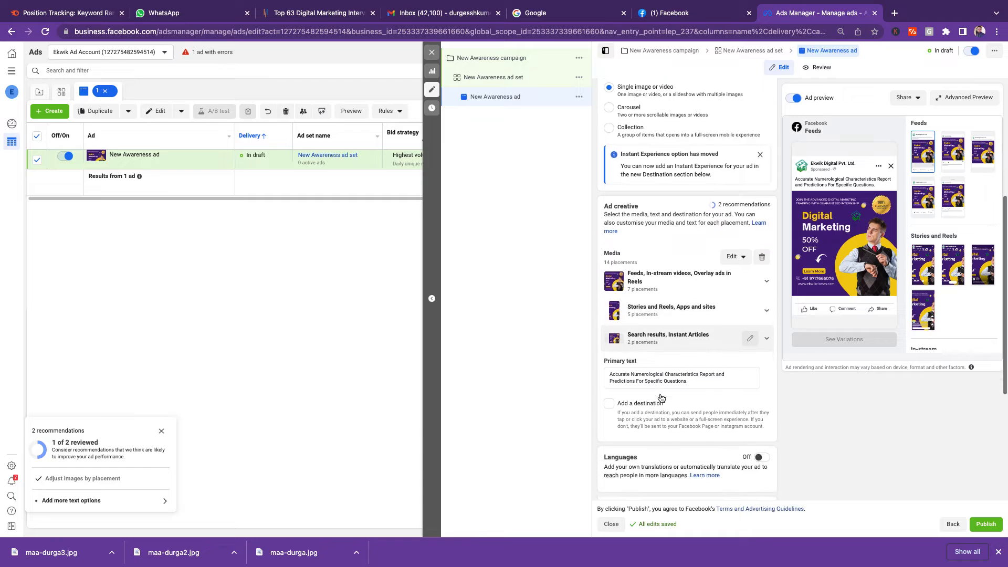
triple_click(683, 370)
key(BackSpace)
text(Best )
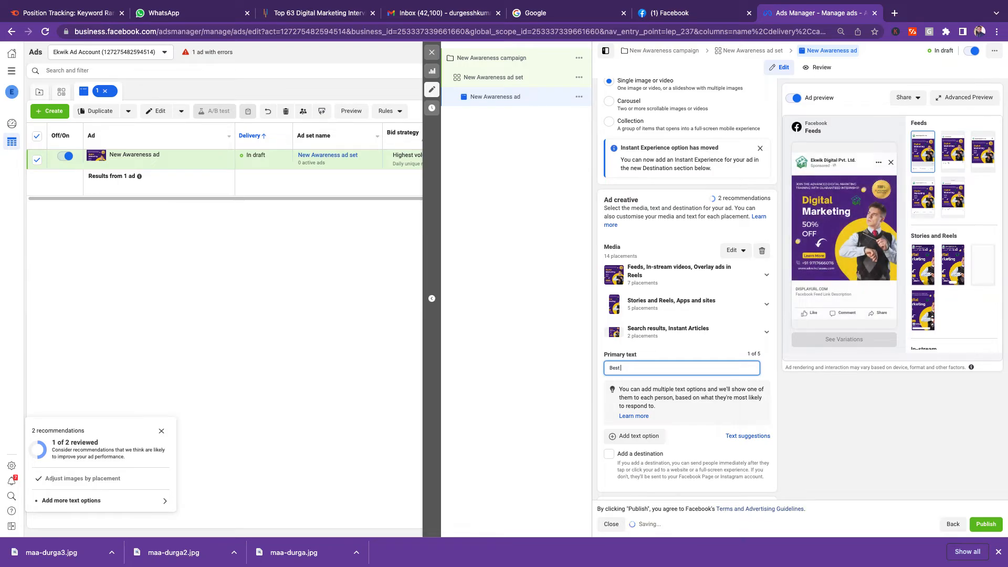
text(Digital Marke)
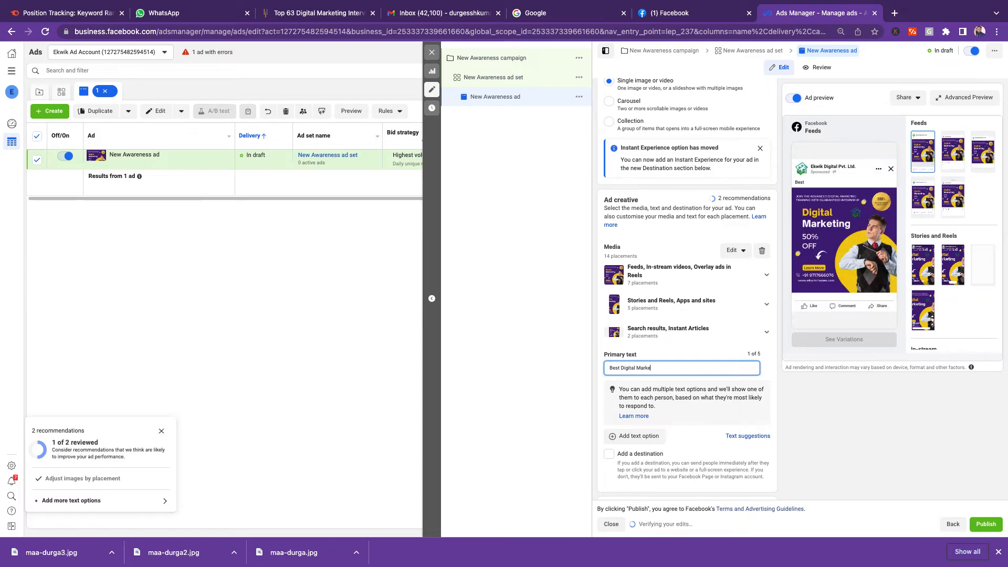
text(ting)
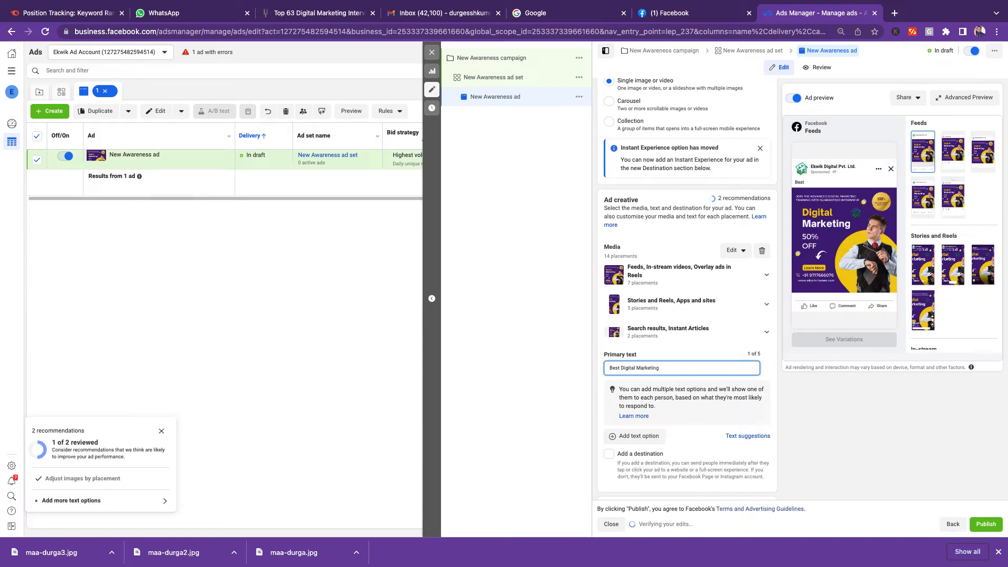
text( institute )
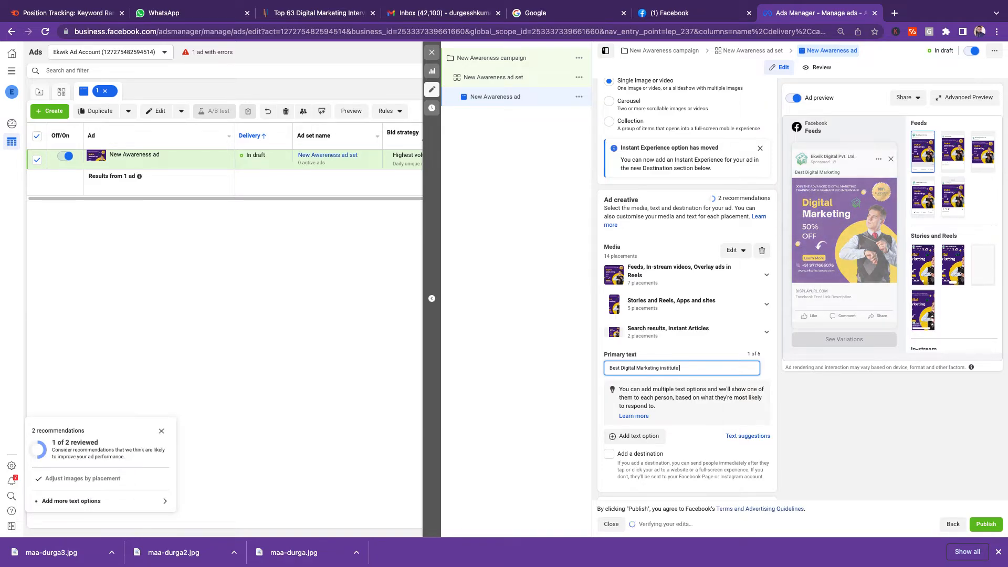
text(in laxmi nagar)
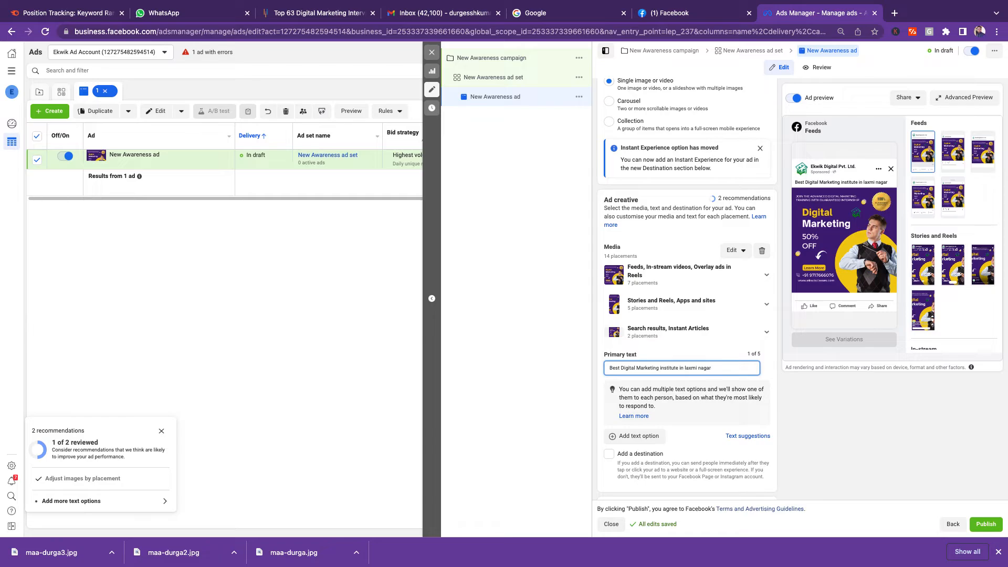
Step: Review the ad's format, creative and tracking settings, and turn the Languages option on and back off
scroll(804, 450, down, 5)
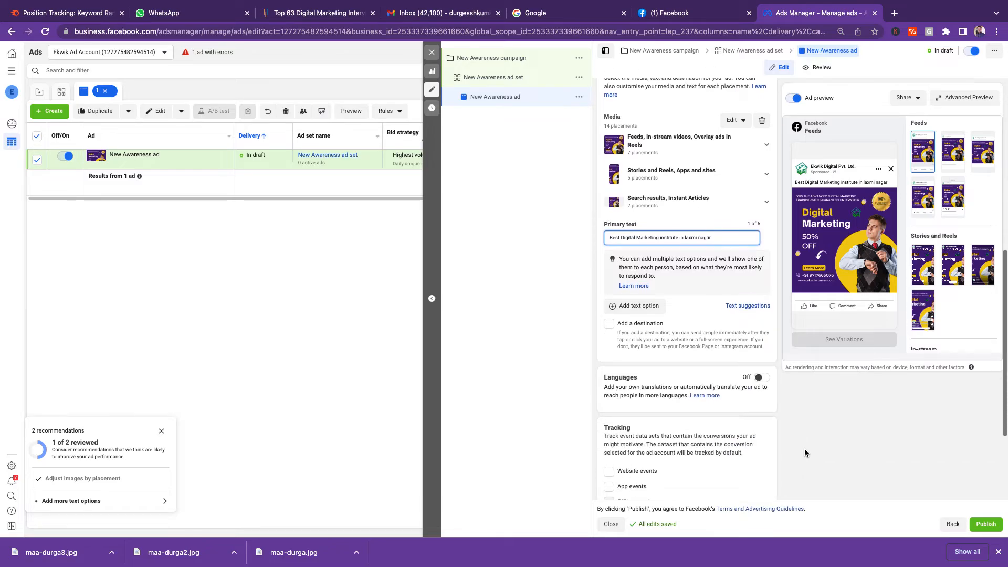
scroll(804, 452, down, 1)
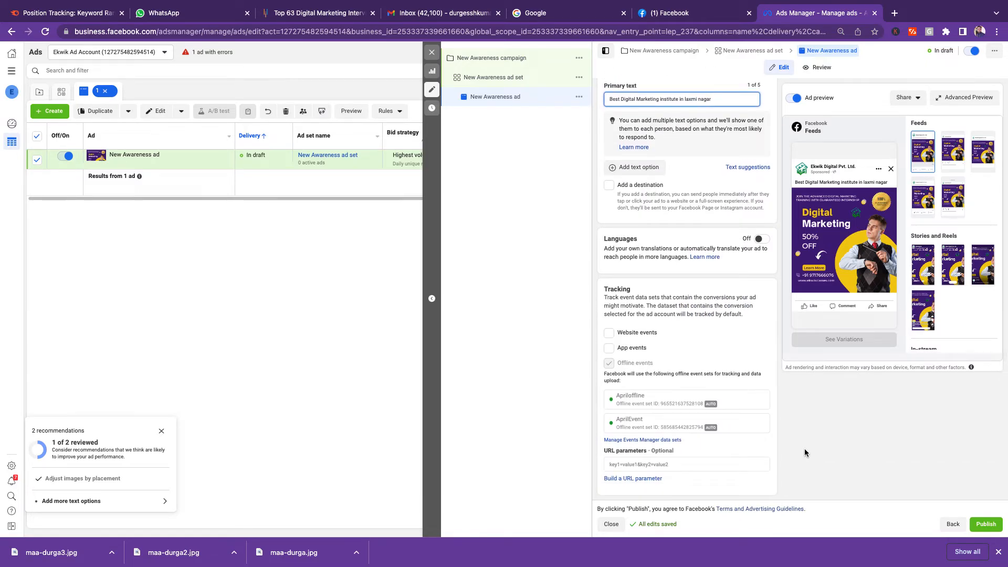
scroll(804, 453, up, 4)
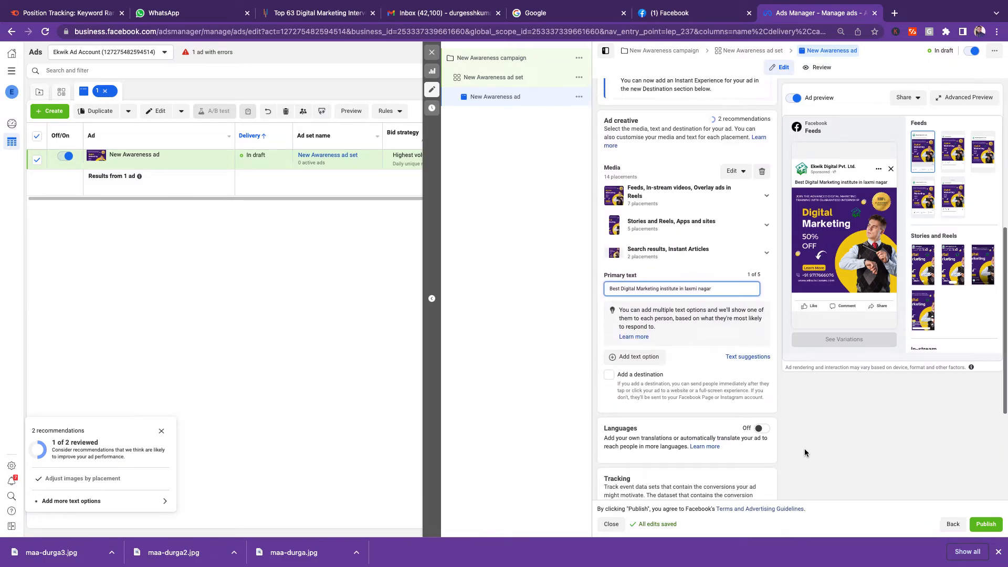
scroll(804, 452, up, 5)
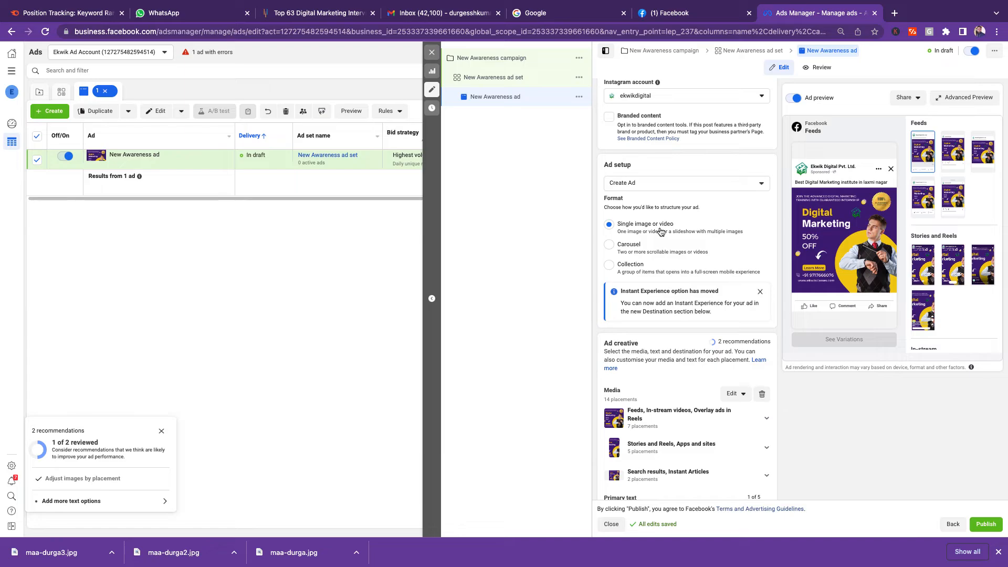
scroll(839, 449, down, 4)
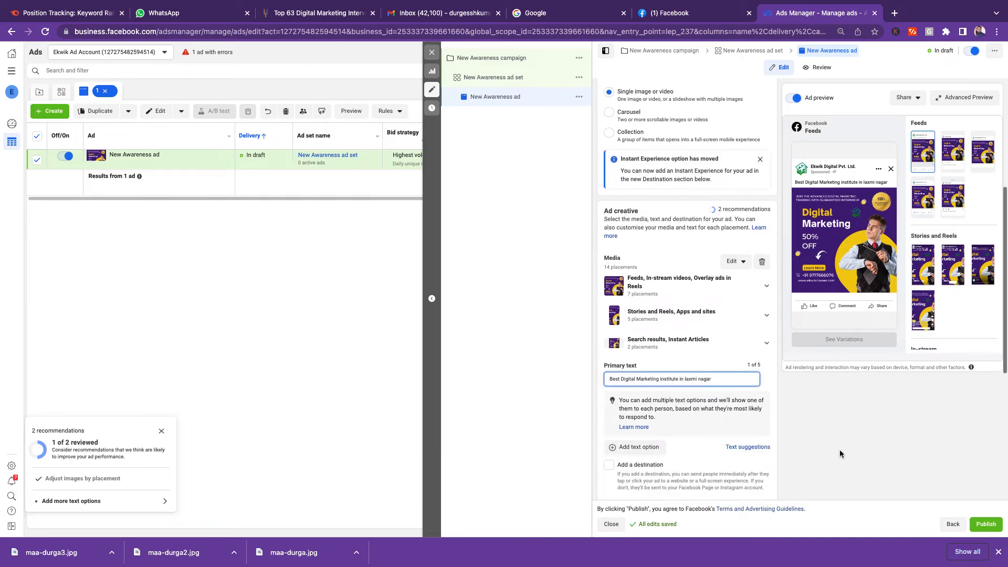
scroll(839, 450, down, 3)
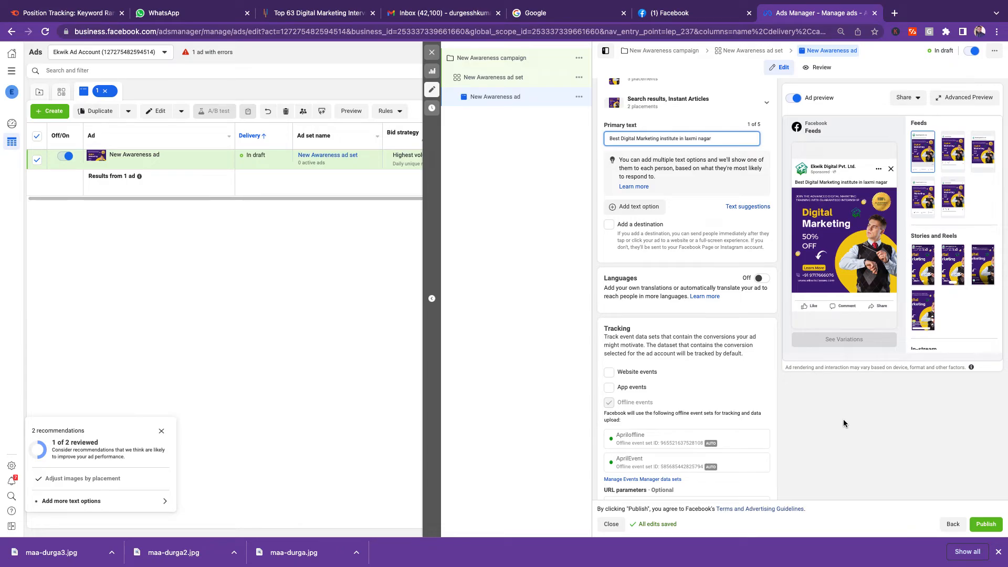
click(763, 280)
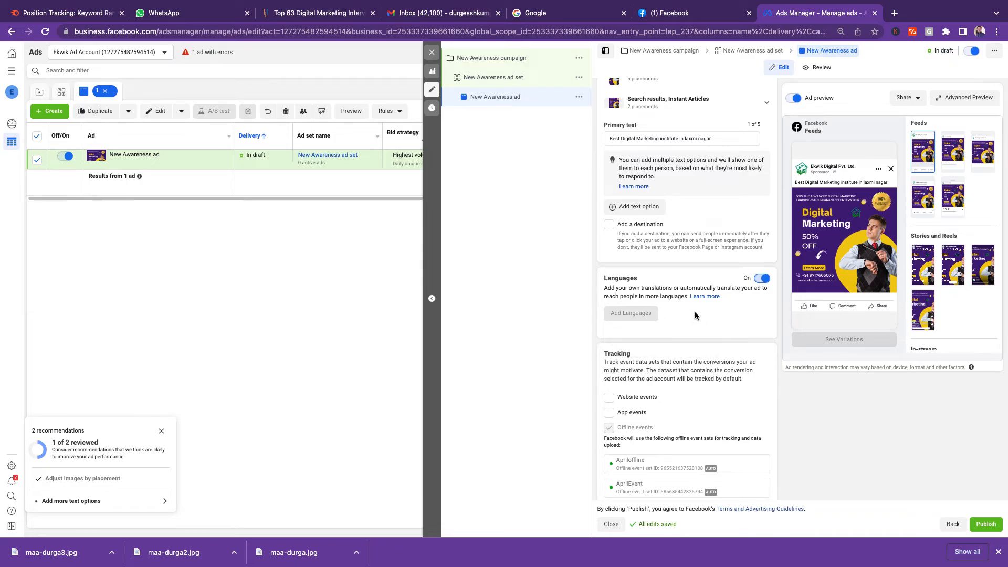
click(760, 280)
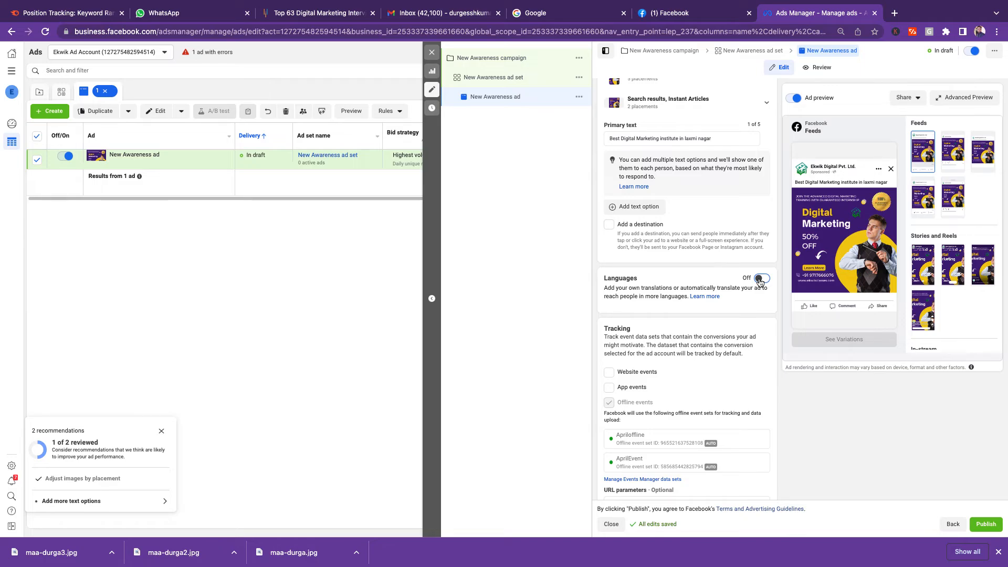
Step: Enable website events tracking for the ad
scroll(683, 267, down, 1)
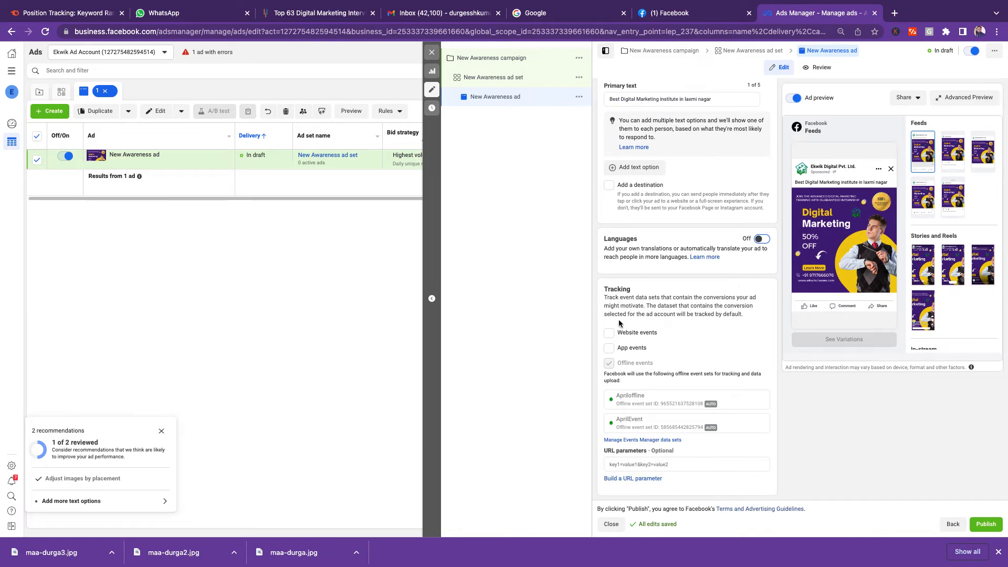
click(609, 334)
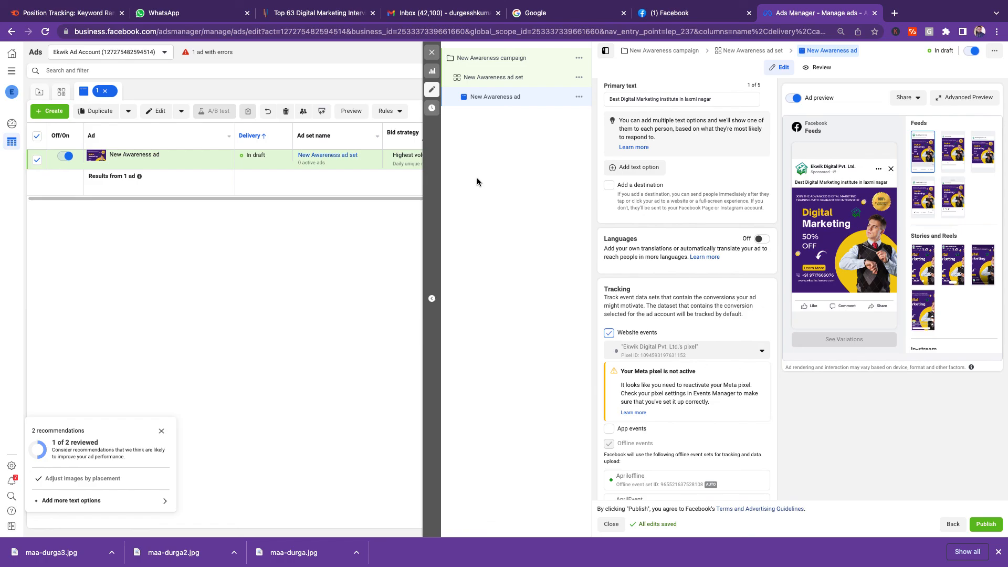
Step: Take the browser out of full screen, and switch to QuickTime Player to cancel its open-file dialog
mouse_move(79, 11)
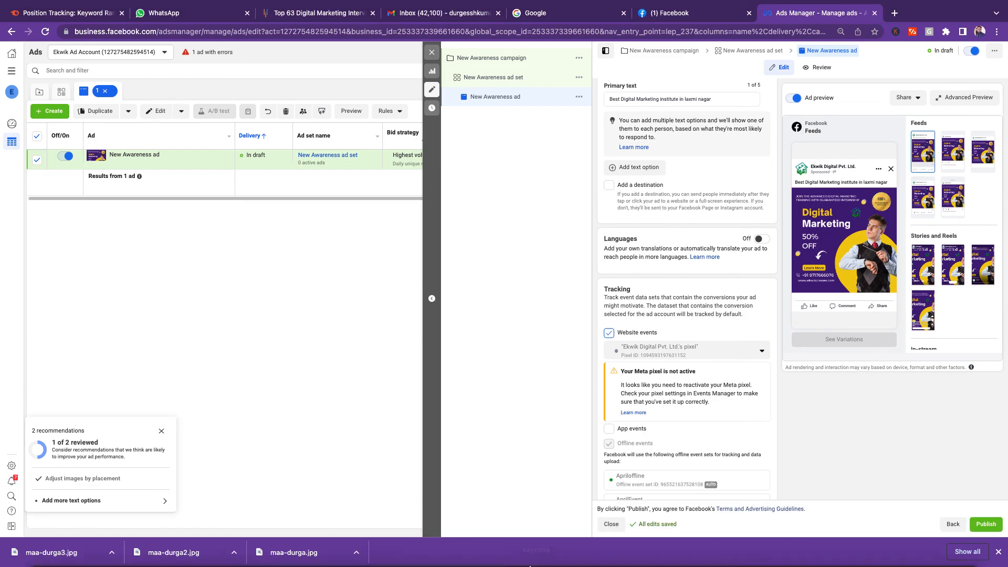
mouse_move(630, 545)
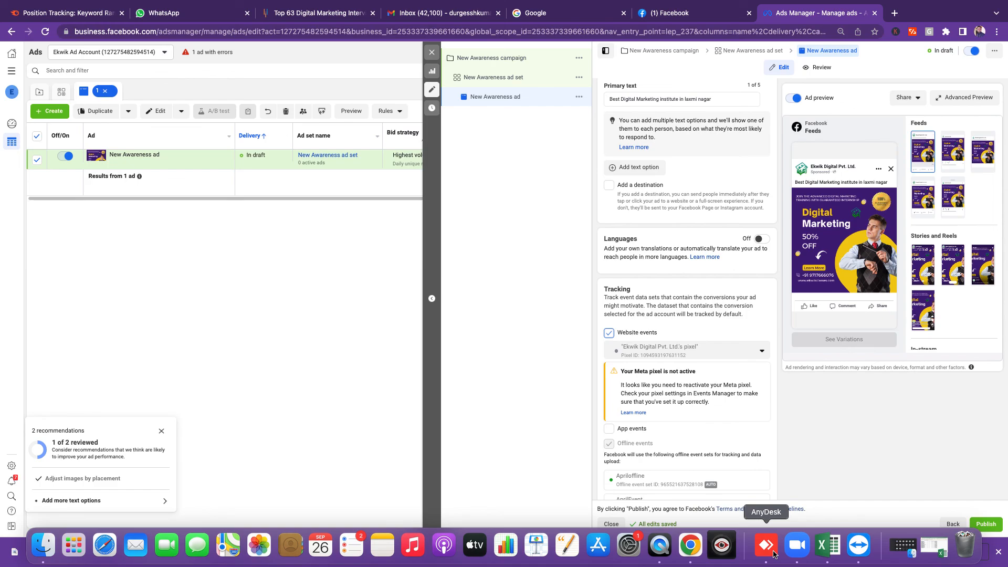
mouse_move(47, 3)
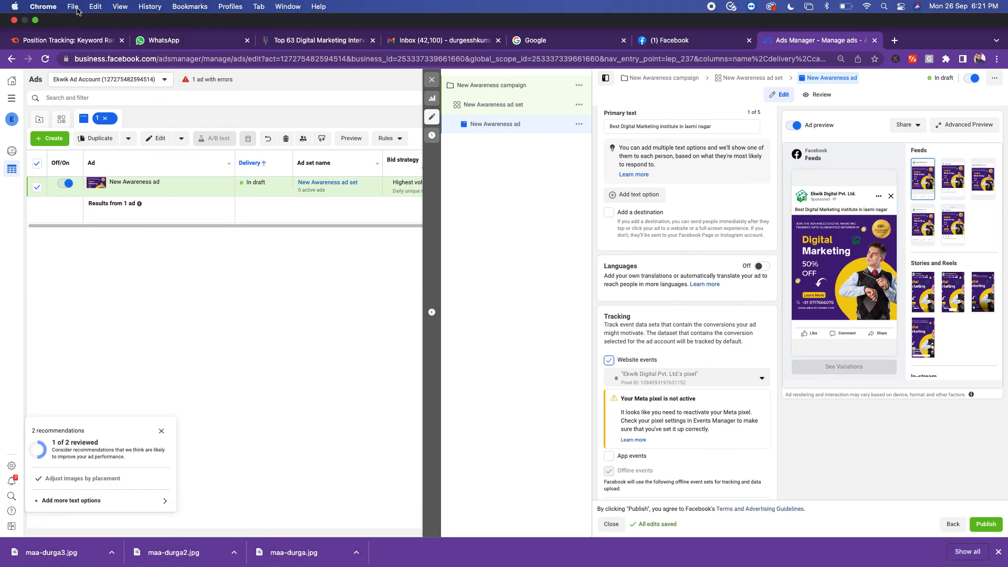
click(35, 20)
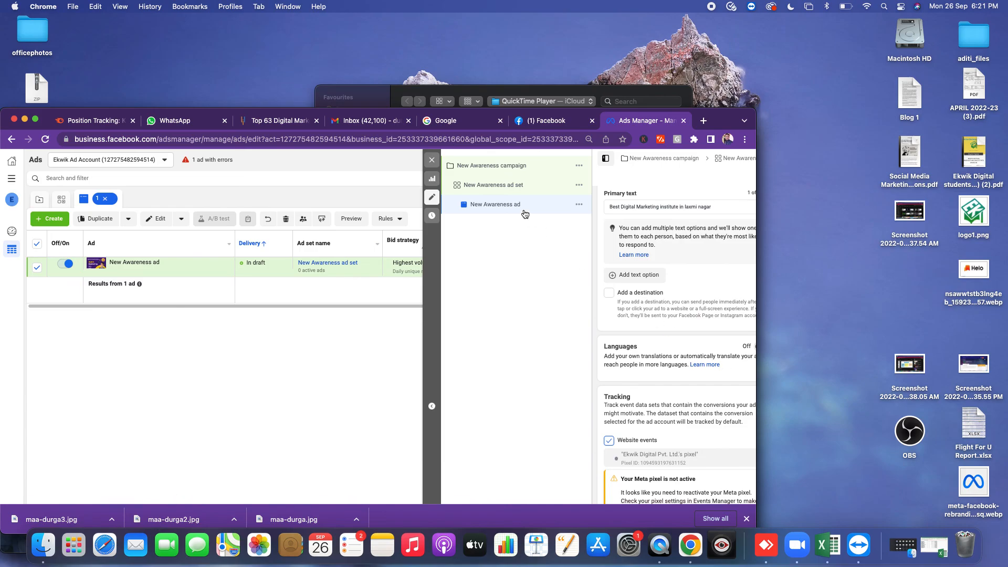
click(441, 91)
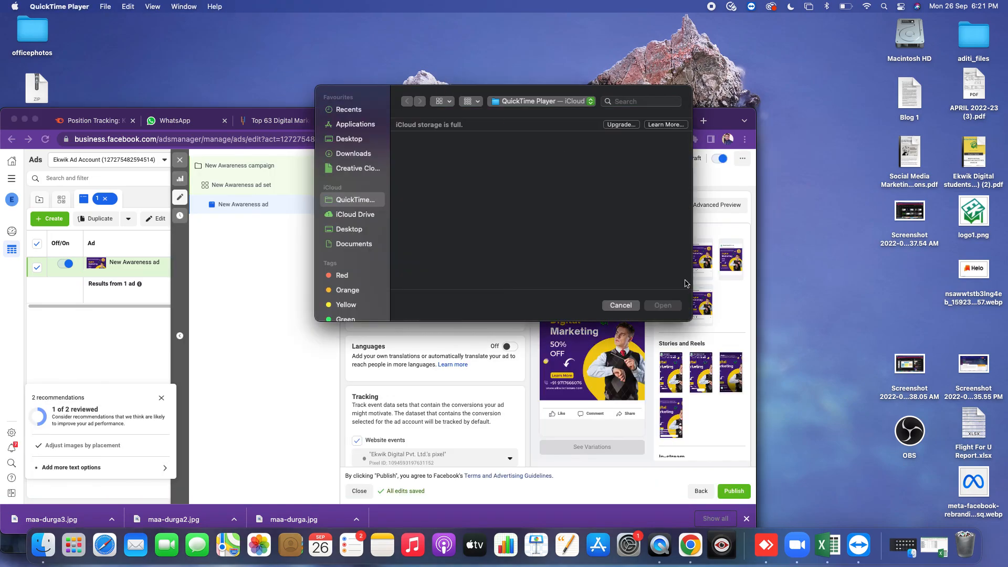
drag(401, 93, 574, 4)
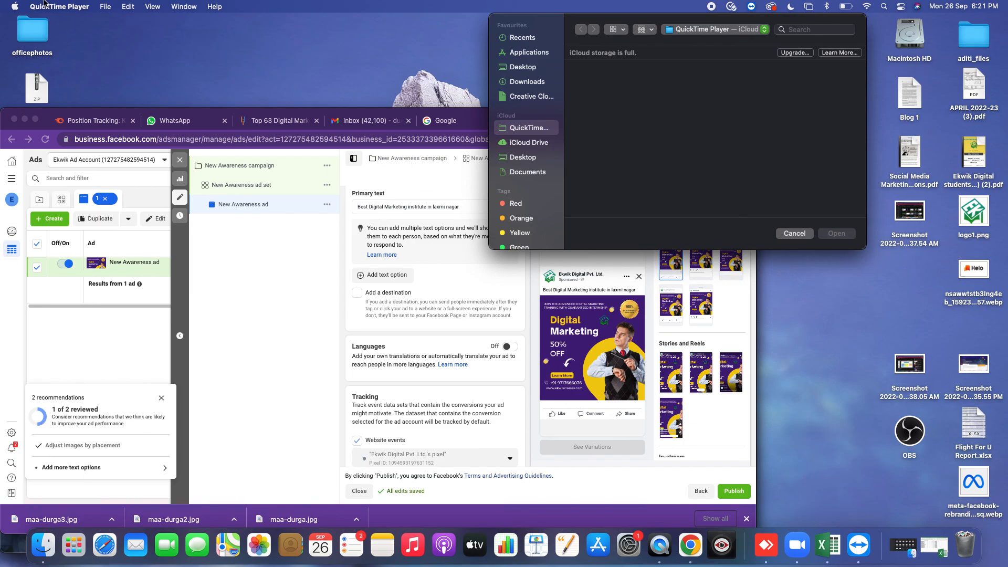
click(102, 7)
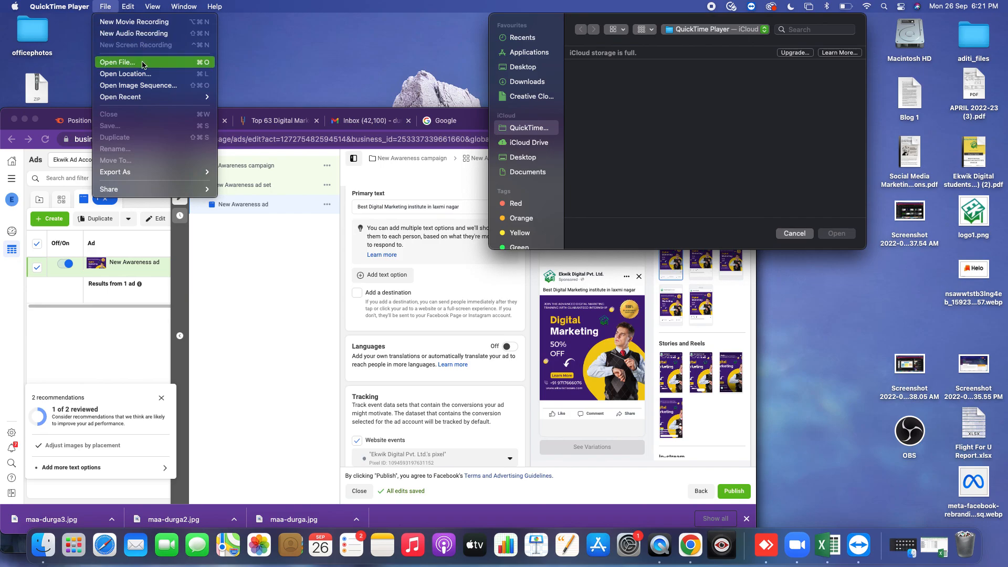
click(596, 111)
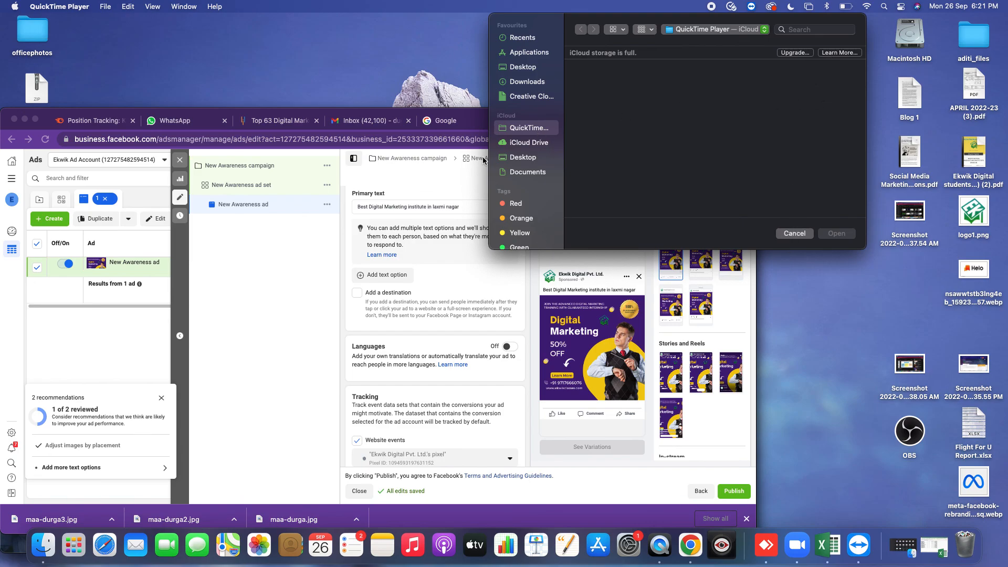
click(801, 231)
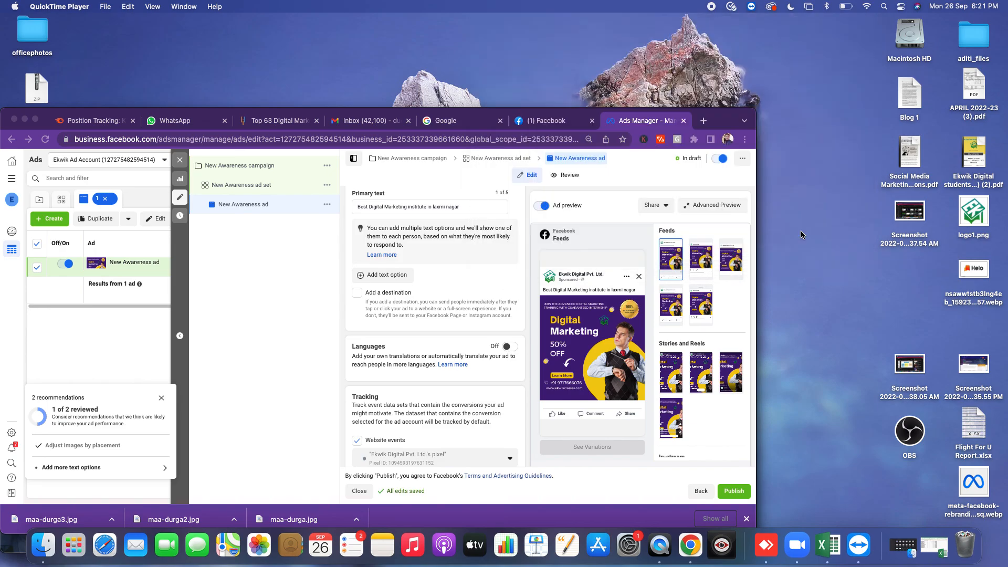
Step: Move the Ads Manager window aside and minimise the Ekwik website and YouTube browser windows behind it
click(732, 132)
drag(732, 133, 697, 59)
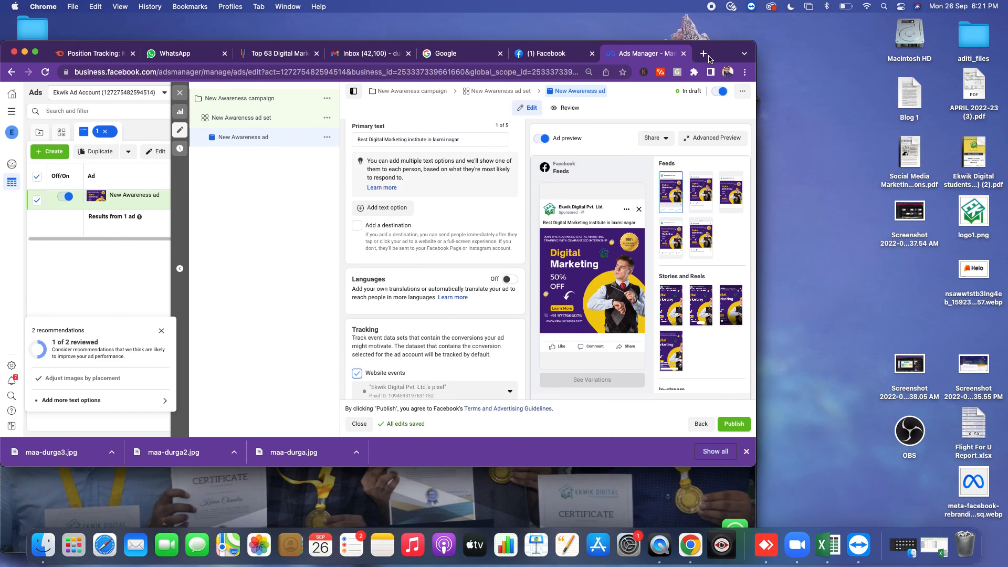
drag(714, 58, 966, 144)
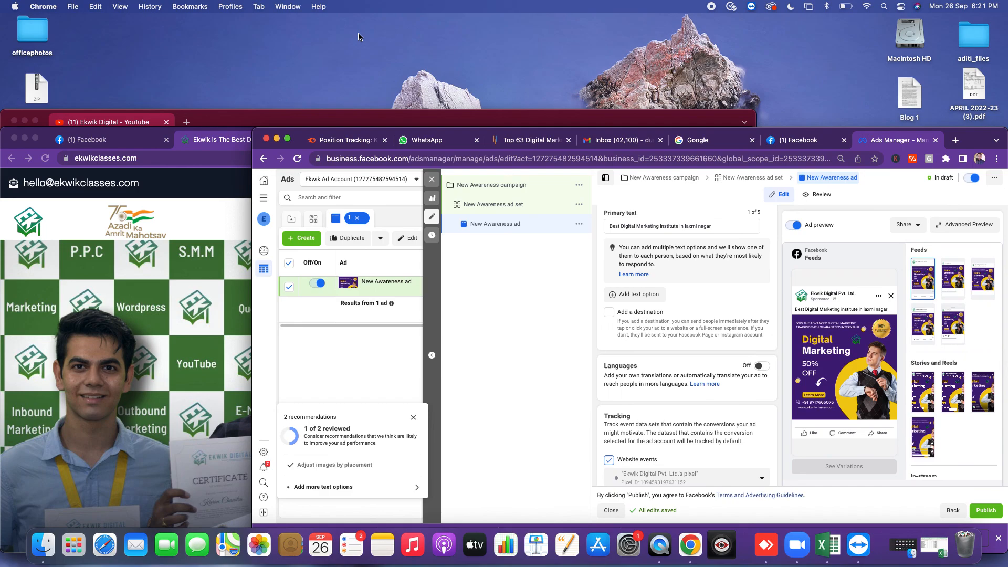
click(24, 138)
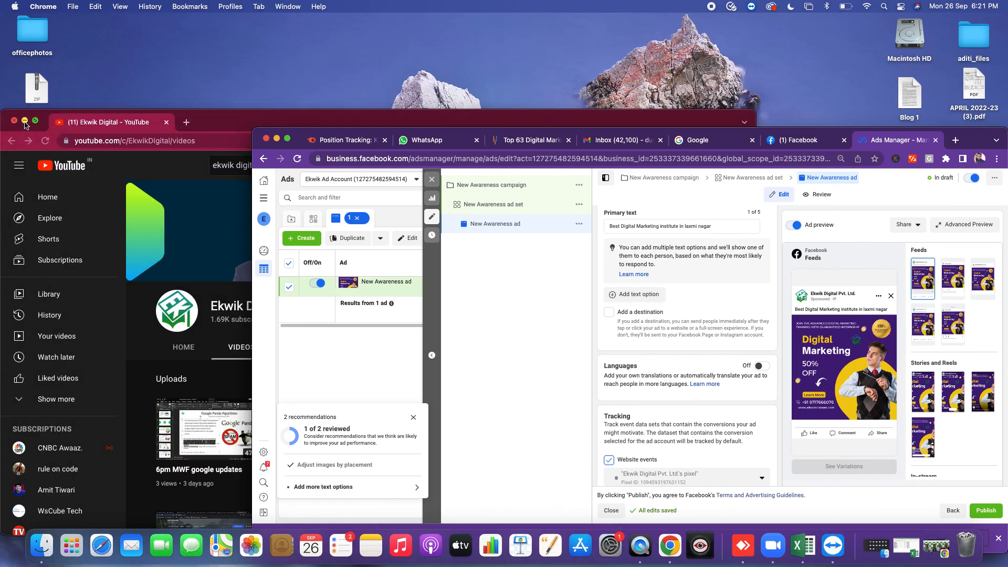
click(25, 121)
Step: Reposition the Ads Manager window, check the ad's creative and tracking settings, and minimise the window to show the desktop
drag(395, 136, 224, 51)
scroll(526, 251, up, 5)
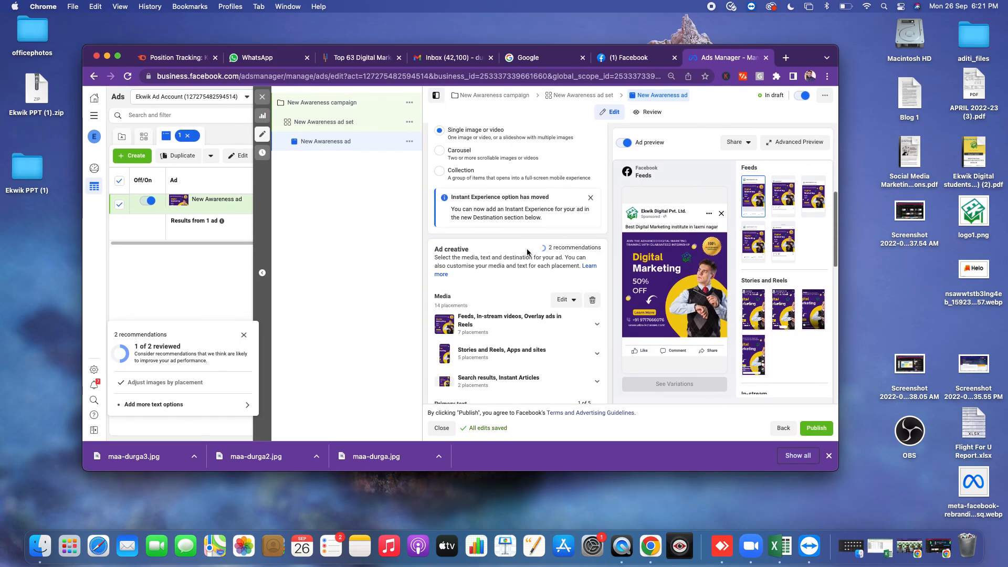
scroll(489, 286, down, 10)
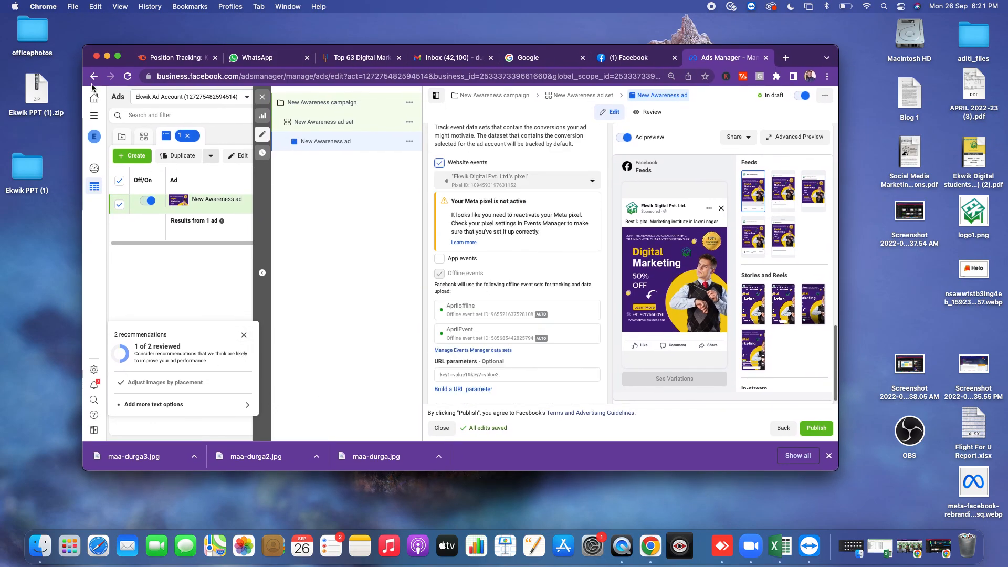
click(106, 56)
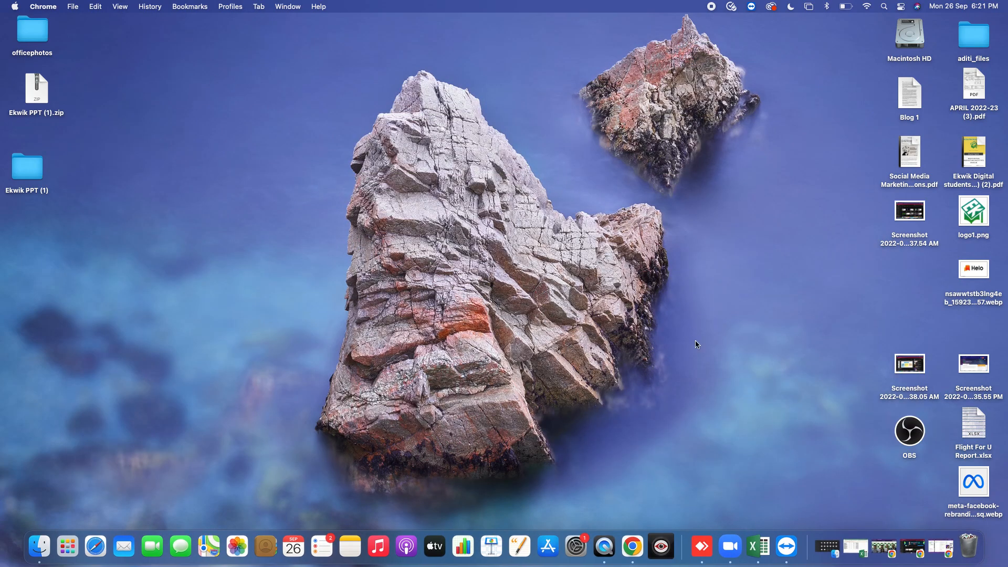
click(603, 221)
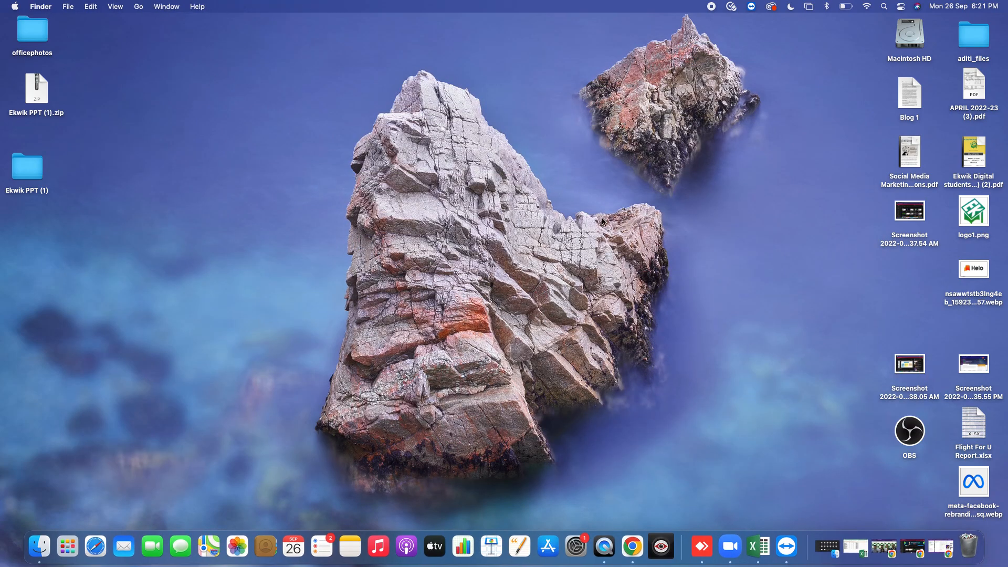